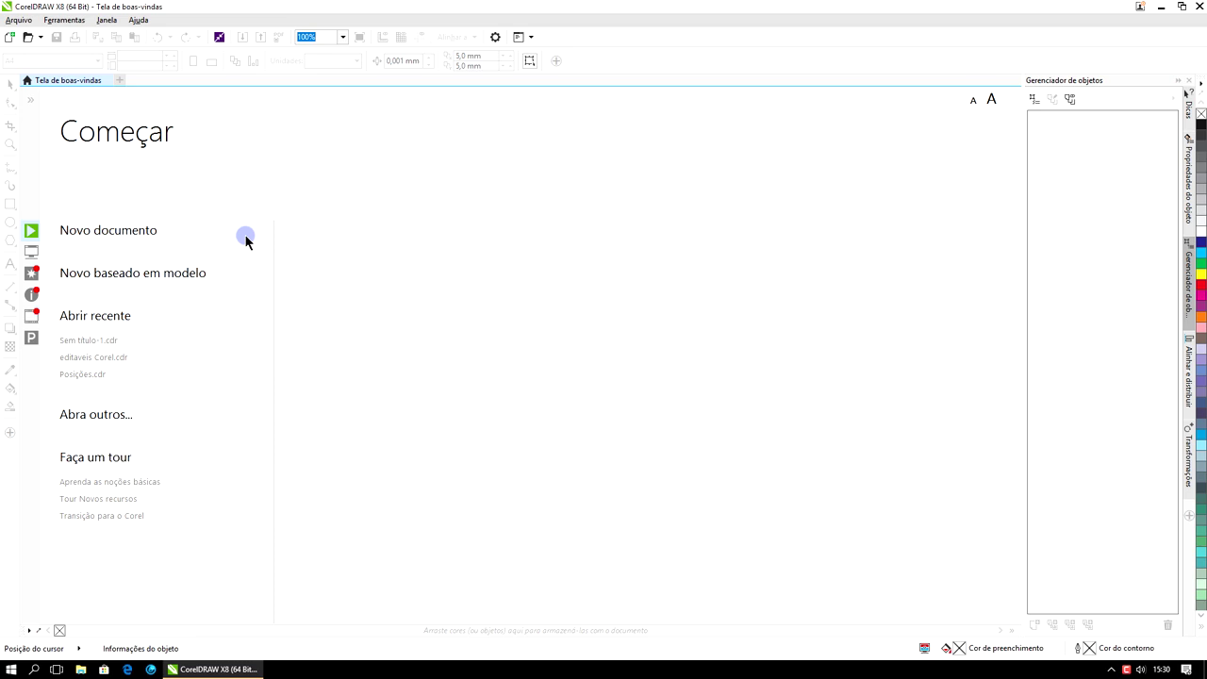
Create a new 800 × 600 px landscape document in RGB colour mode at 72 dpi.
left_click(132, 235)
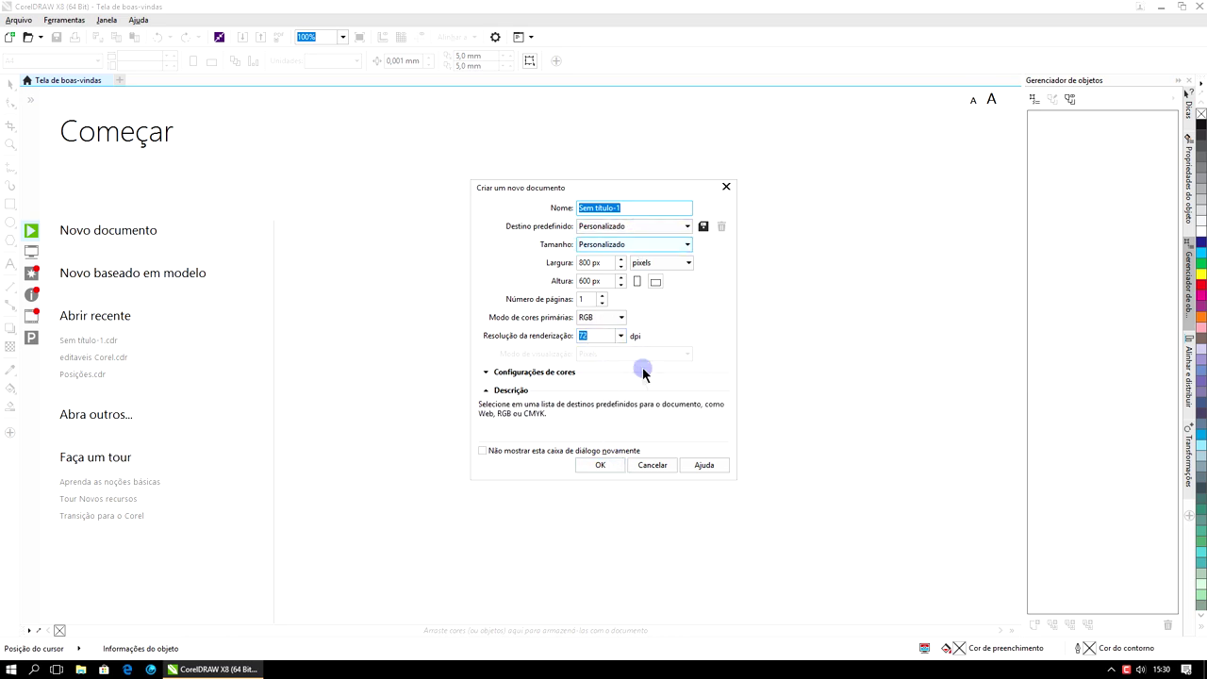
left_click(614, 464)
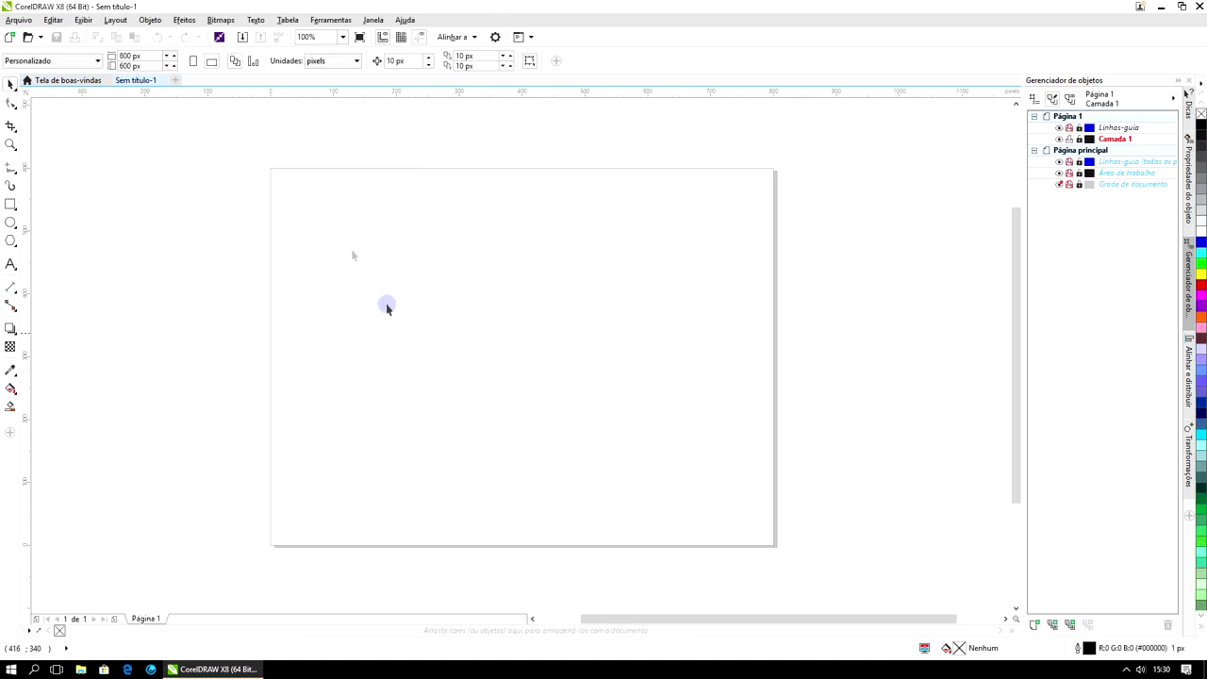
left_click(211, 63)
left_click(211, 63)
left_click(11, 169)
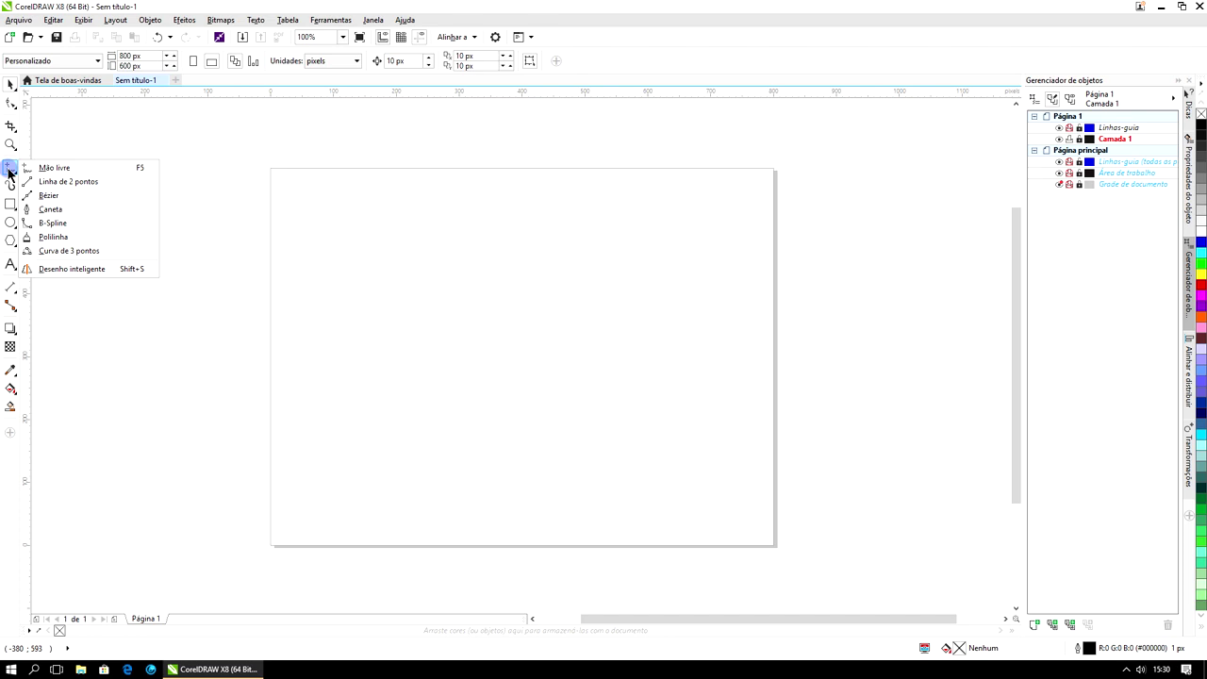
left_click(52, 208)
left_click(236, 133)
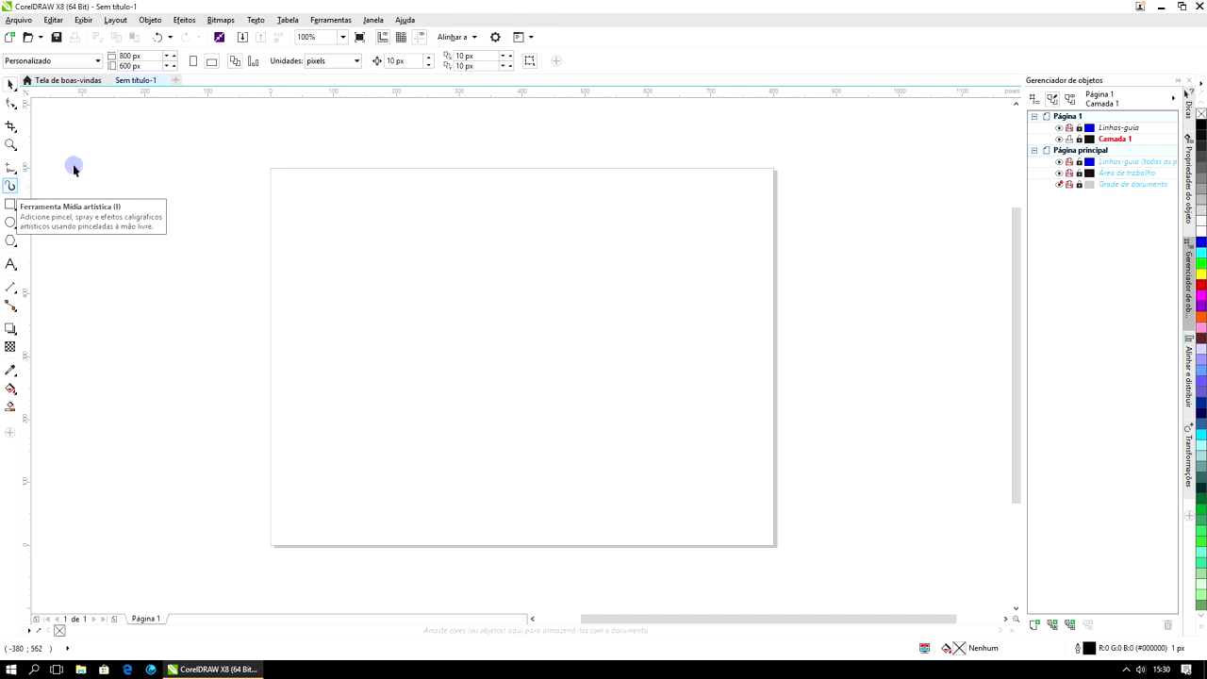
left_click(12, 168)
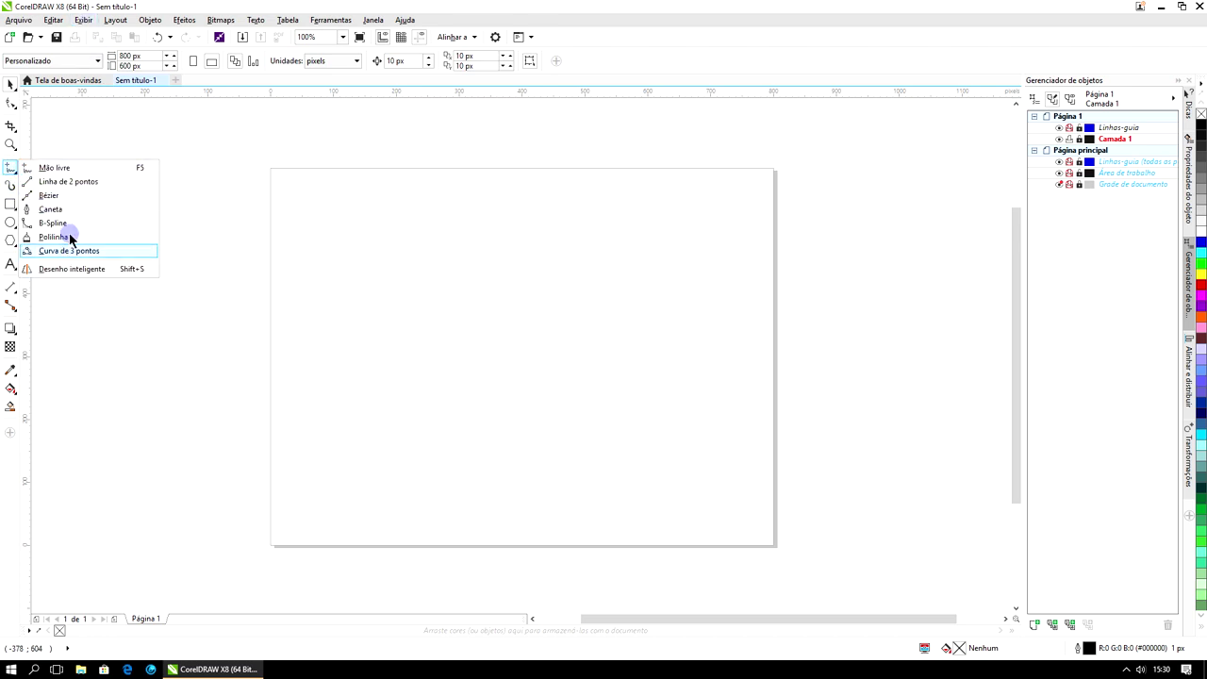
left_click(232, 156)
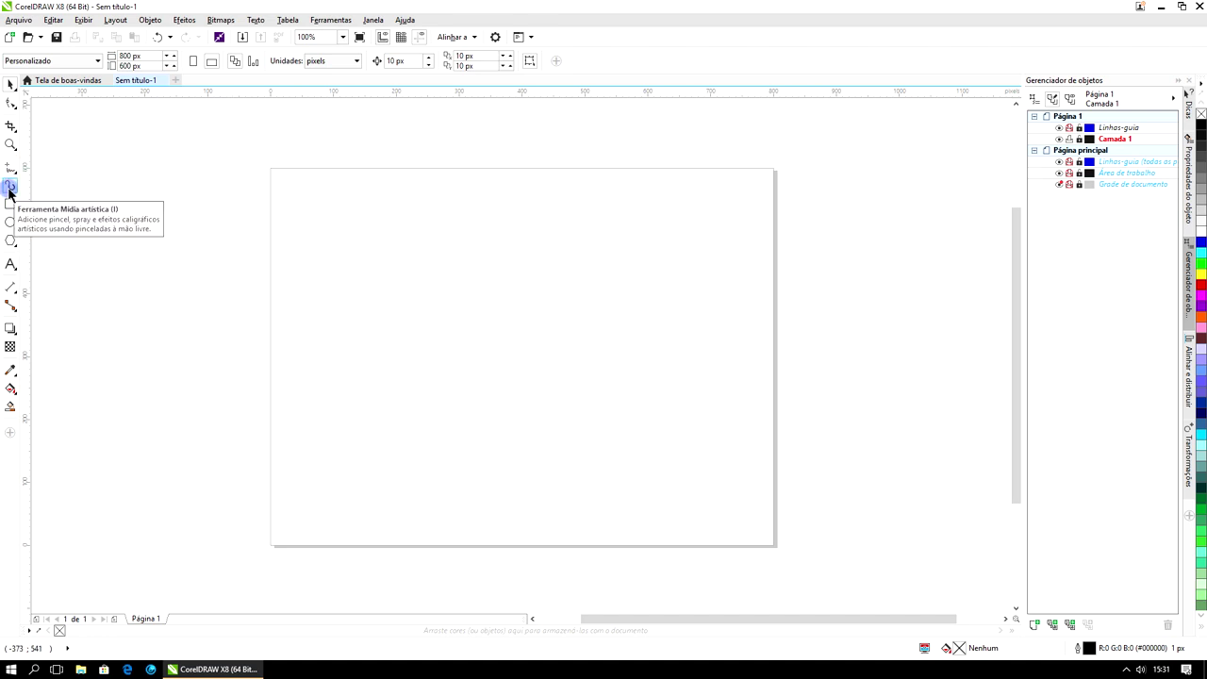
Activate the Artistic Media tool in Preset mode, draw an S-shaped trial stroke on the page and delete it.
left_click(10, 188)
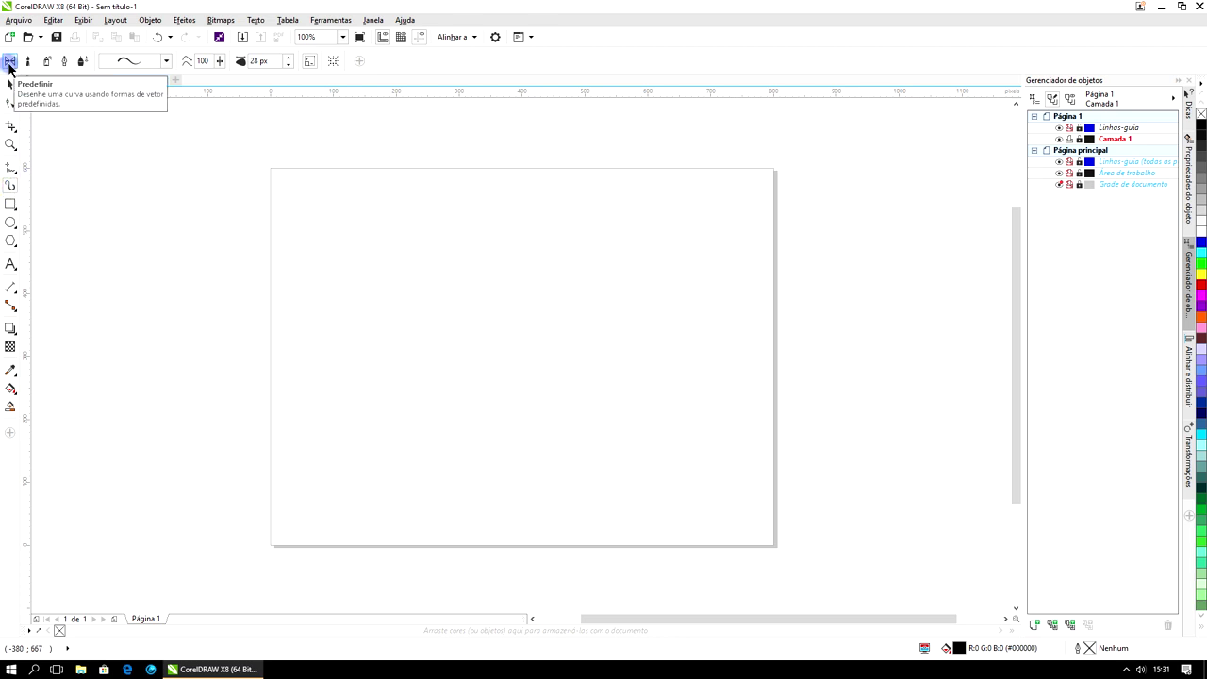
left_click(26, 64)
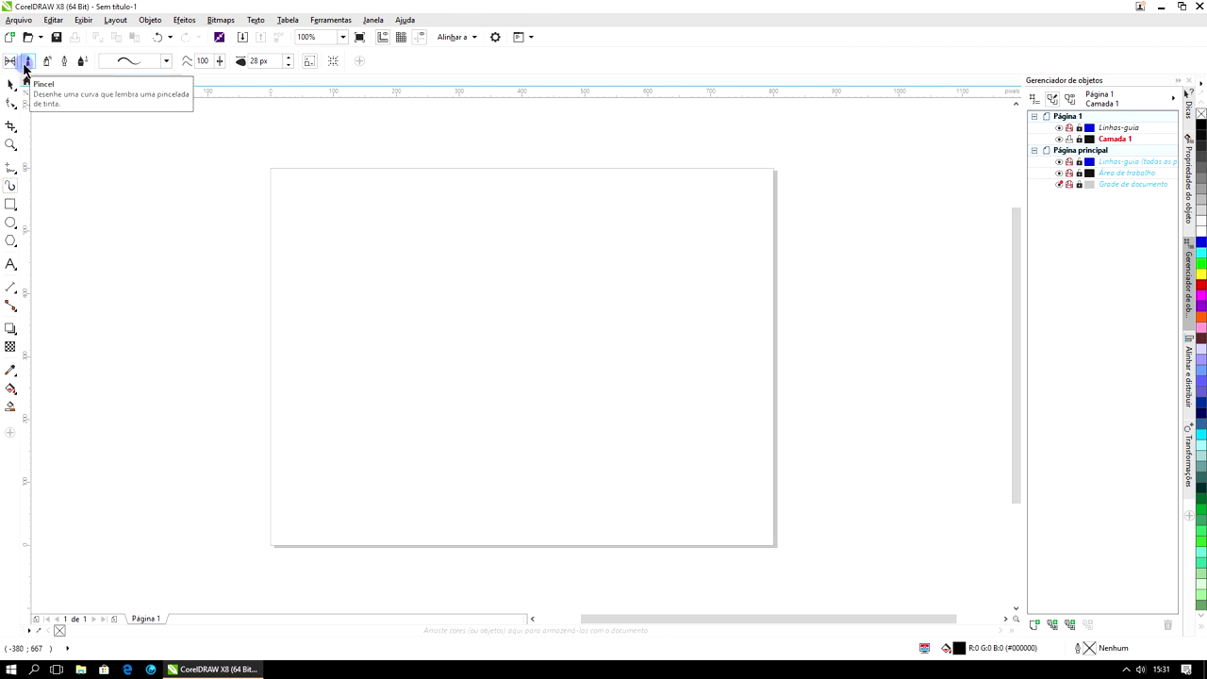
left_click(45, 63)
left_click(63, 63)
left_click(79, 64)
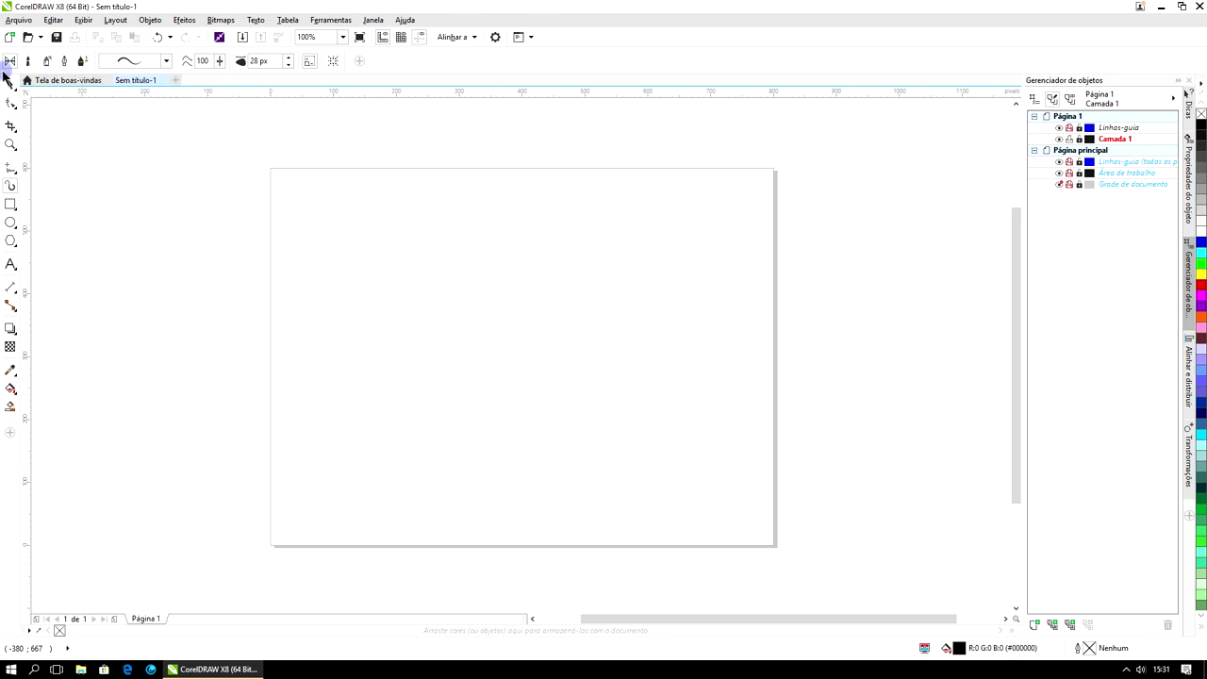
left_click(10, 63)
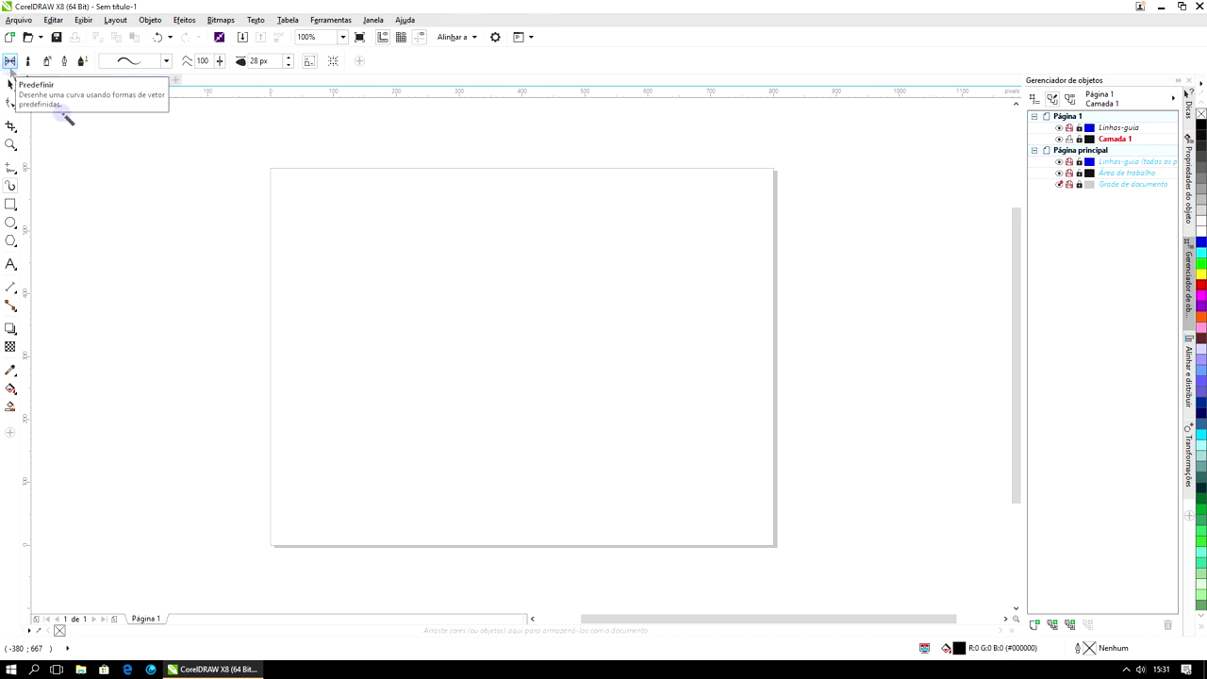
mouse_move(466, 240)
left_mouse_down()
mouse_move(414, 281)
mouse_move(458, 395)
mouse_move(394, 427)
left_mouse_up()
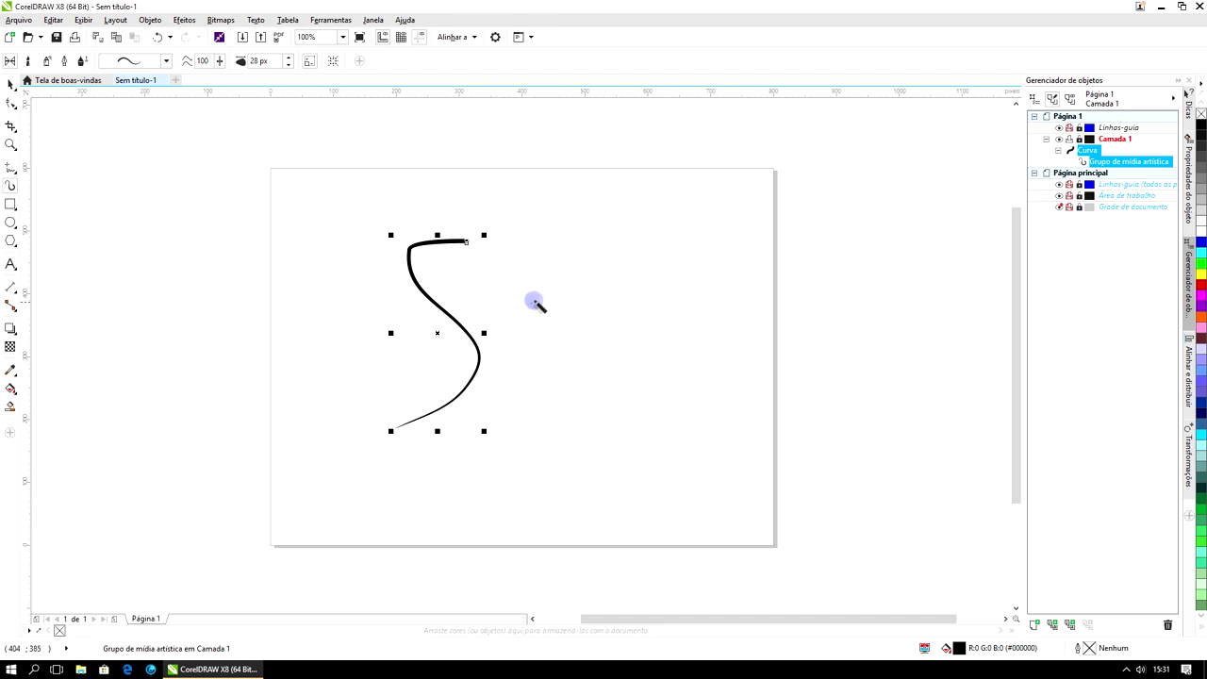
key("Delete")
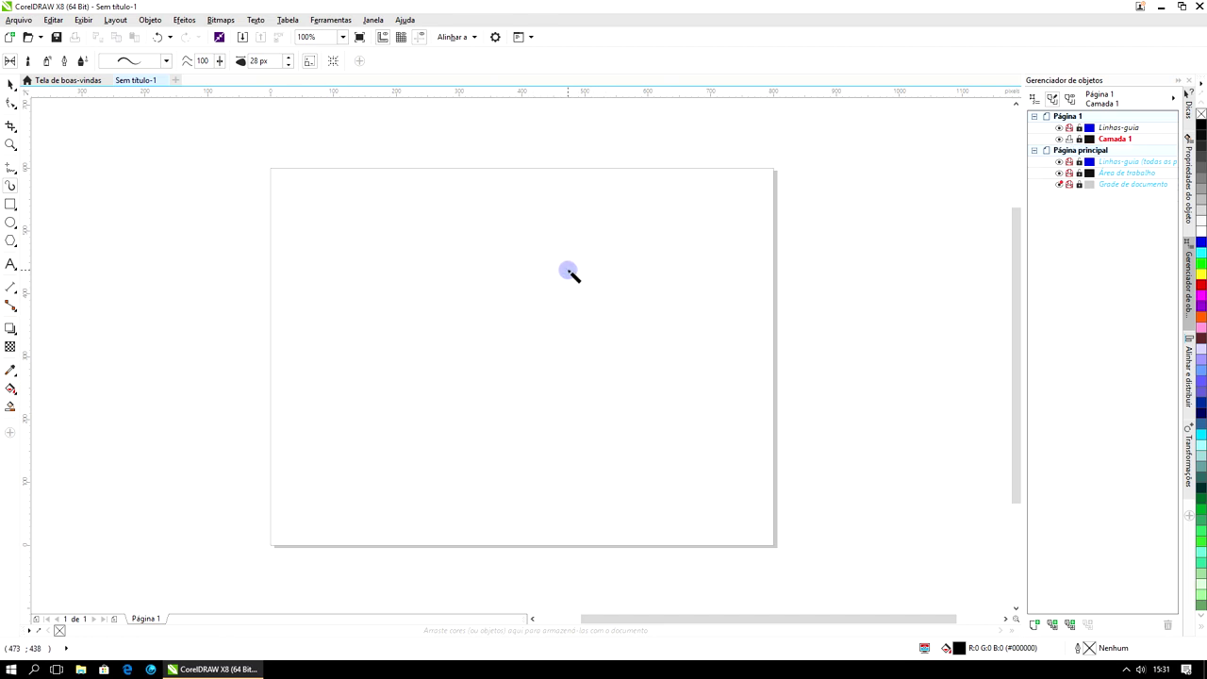
Handwrite the word "TUTORIAIS" across the page with preset artistic strokes and deselect the last one.
mouse_move(290, 269)
left_mouse_down()
mouse_move(344, 269)
mouse_move(324, 282)
mouse_move(327, 331)
mouse_move(293, 338)
left_mouse_up()
mouse_move(373, 280)
left_mouse_down()
mouse_move(395, 330)
mouse_move(421, 293)
mouse_move(498, 283)
left_mouse_up()
mouse_move(476, 290)
left_mouse_down()
mouse_move(483, 327)
mouse_move(563, 348)
mouse_move(551, 309)
left_mouse_up()
mouse_move(629, 305)
left_mouse_down()
mouse_move(654, 349)
mouse_move(685, 347)
mouse_move(735, 300)
mouse_move(754, 336)
left_mouse_up()
left_click_drag(786, 299, 797, 350)
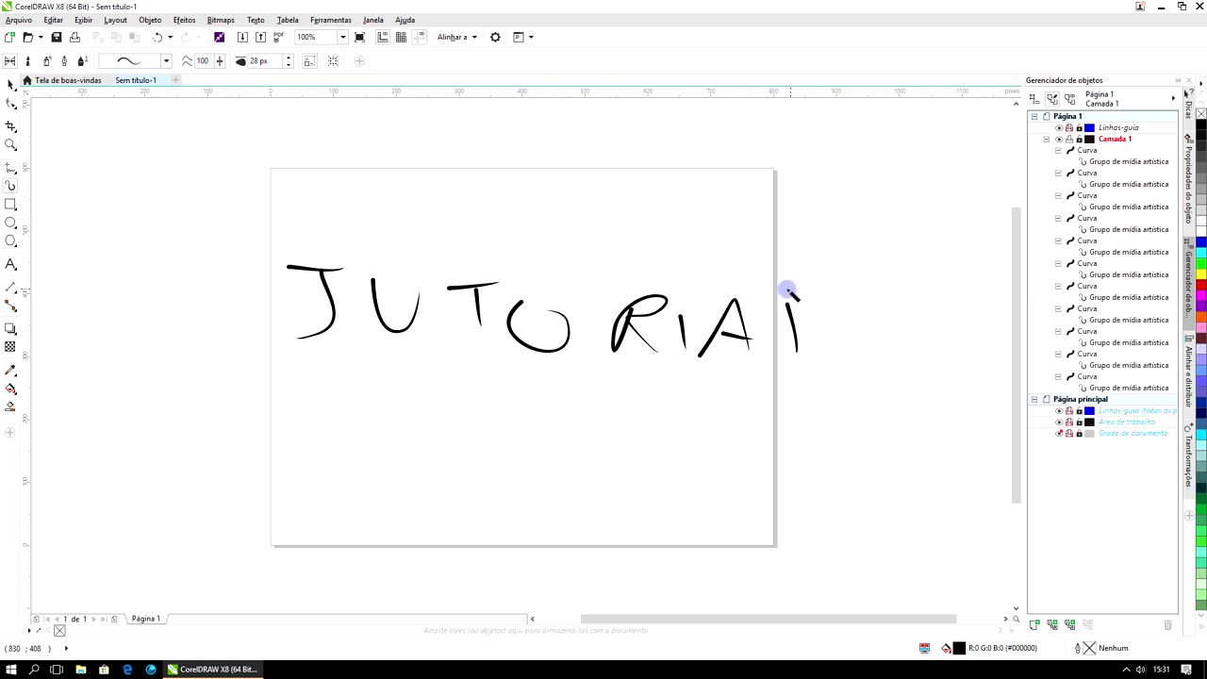
left_click_drag(782, 289, 786, 293)
mouse_move(868, 298)
left_mouse_down()
mouse_move(849, 323)
mouse_move(881, 337)
mouse_move(846, 355)
left_mouse_up()
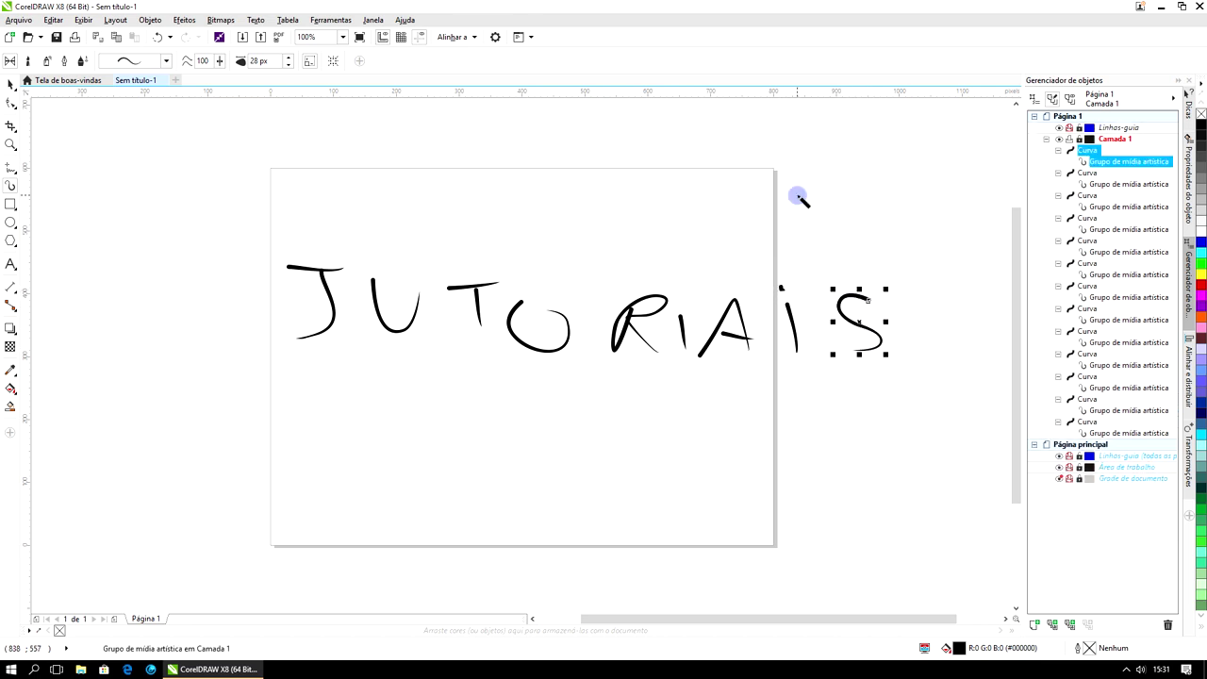
key("Escape")
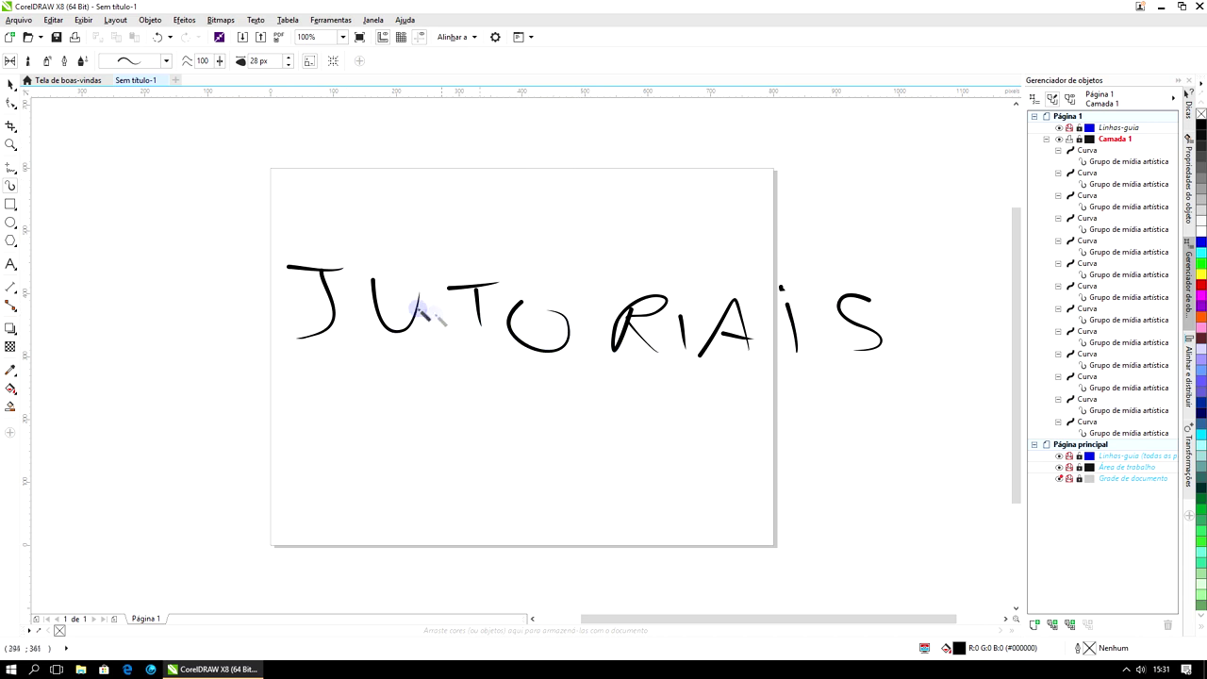
Choose the preset stroke that thins out in its middle and handwrite a letter T below the word.
left_click(167, 62)
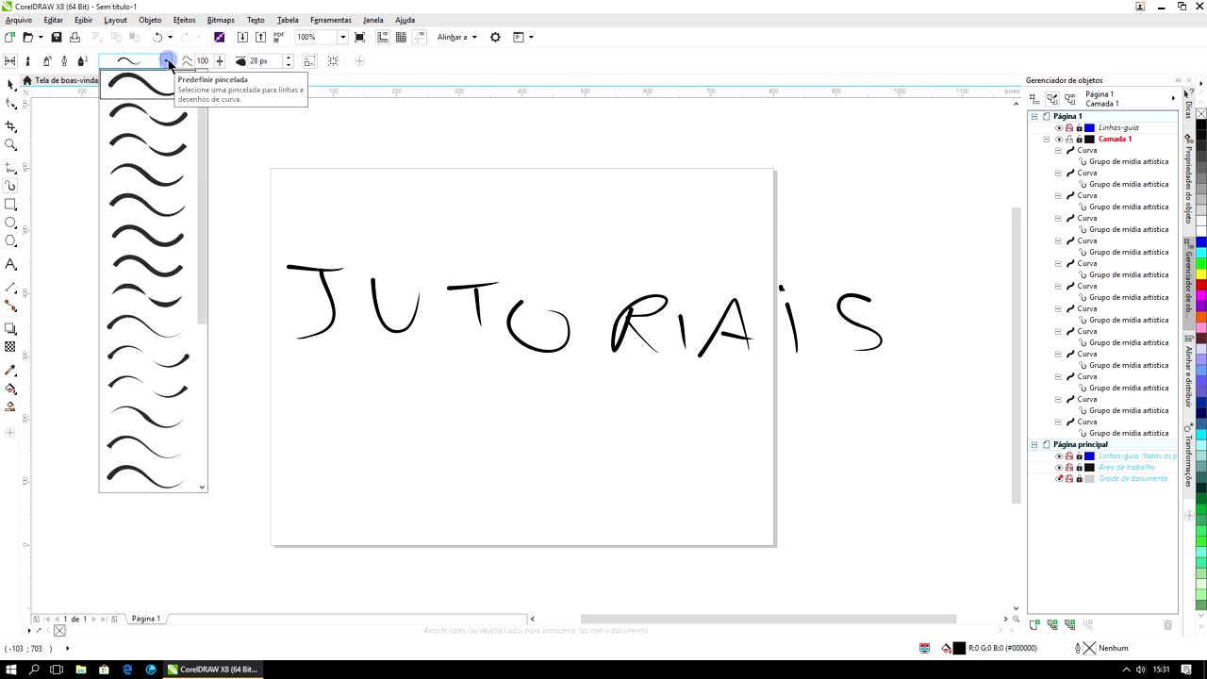
left_click_drag(201, 128, 235, 374)
left_click(167, 236)
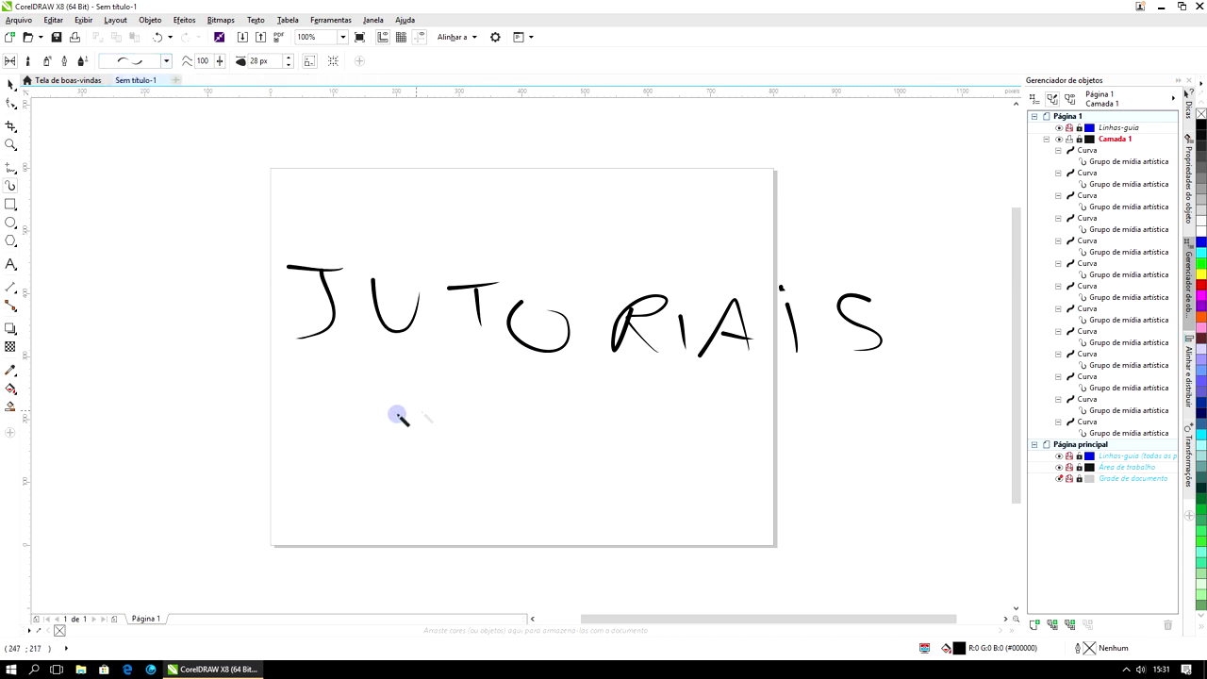
mouse_move(299, 389)
left_mouse_down()
mouse_move(392, 386)
mouse_move(355, 451)
mouse_move(334, 448)
left_mouse_up()
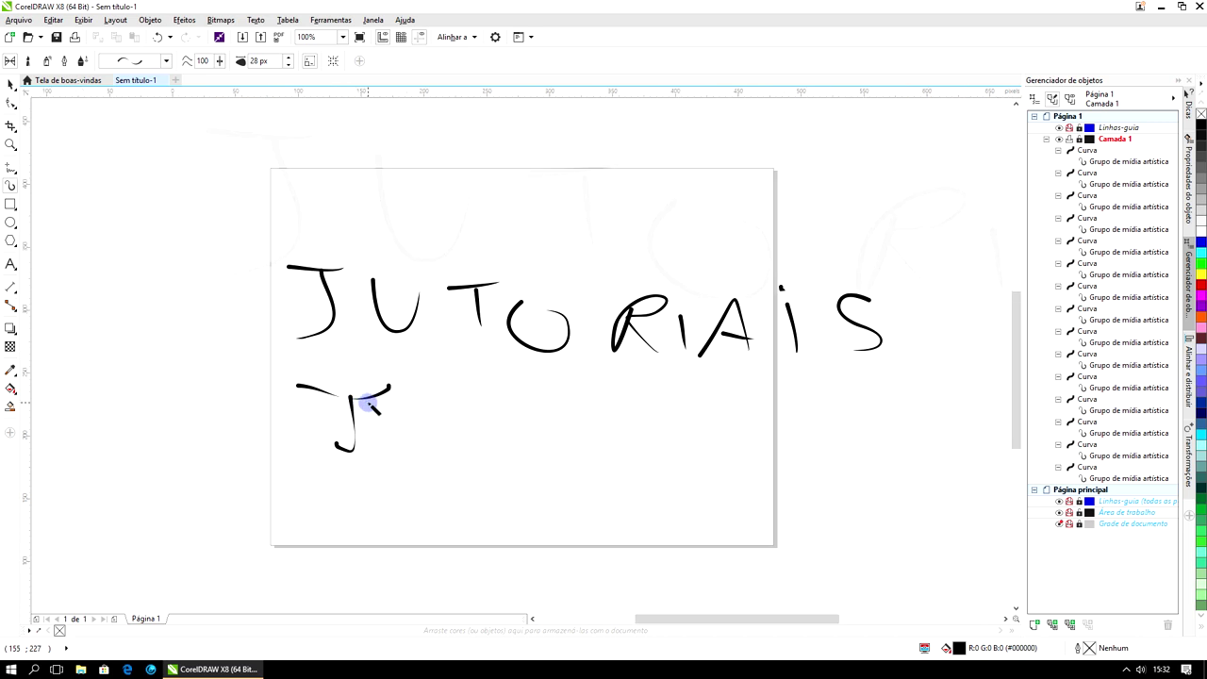
scroll(363, 405, "up", 2)
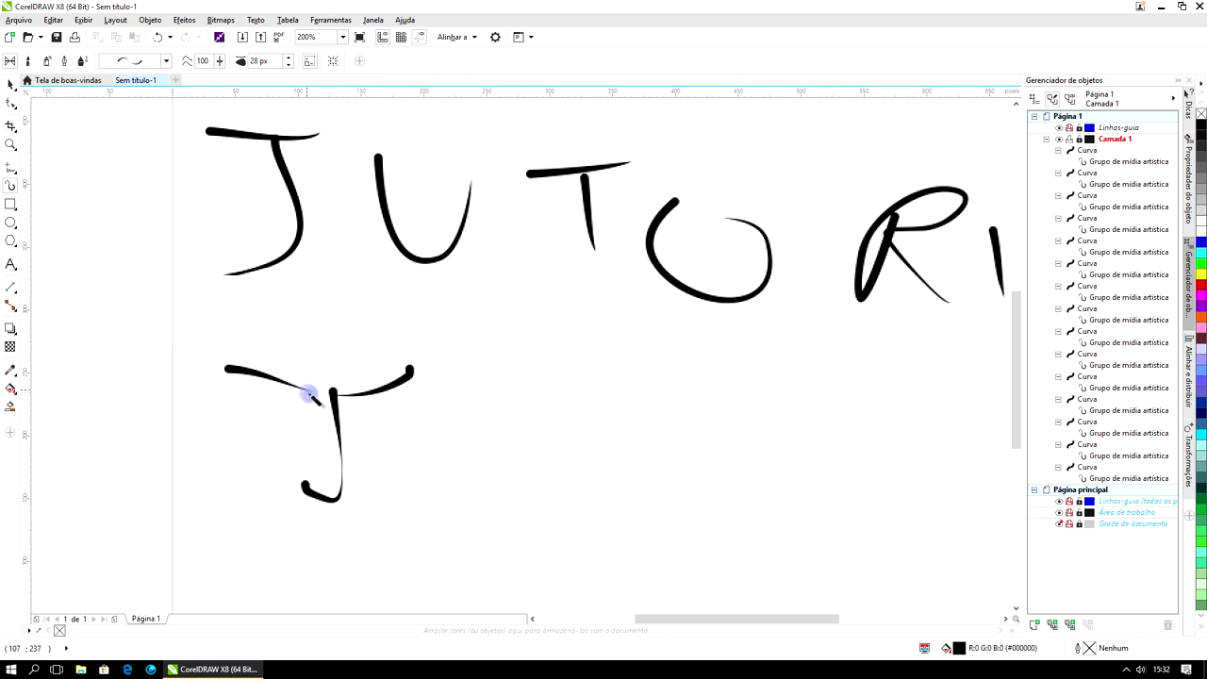
scroll(434, 360, "down", 4)
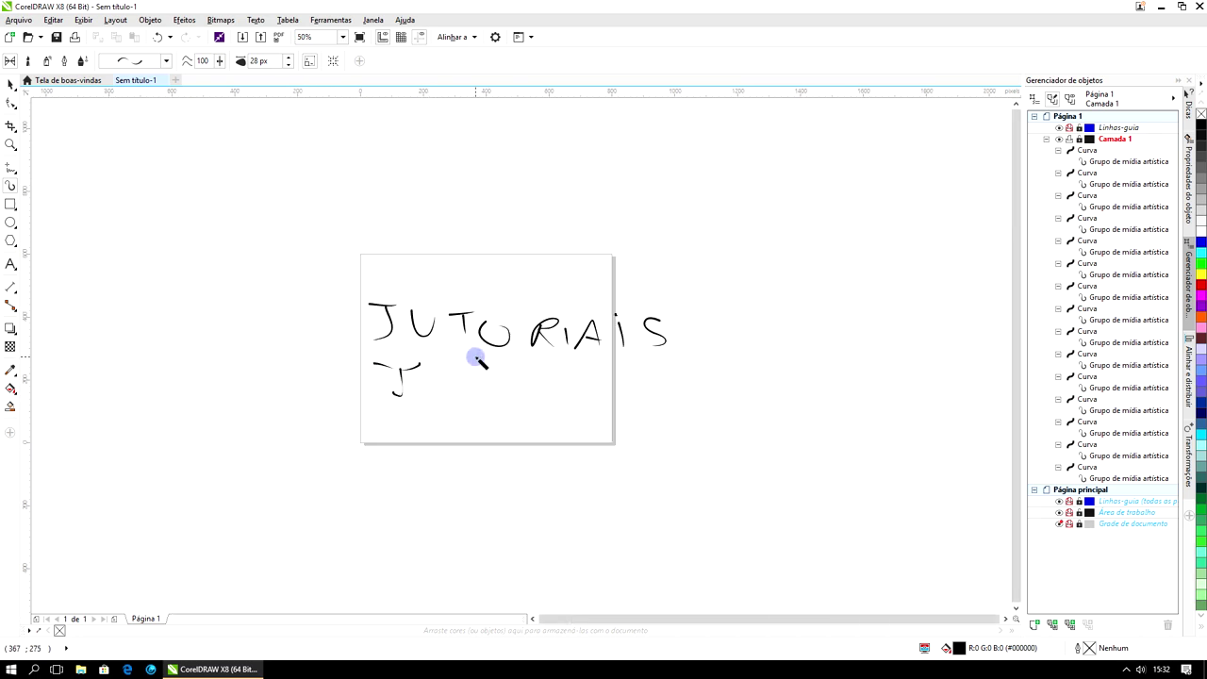
scroll(478, 359, "up", 2)
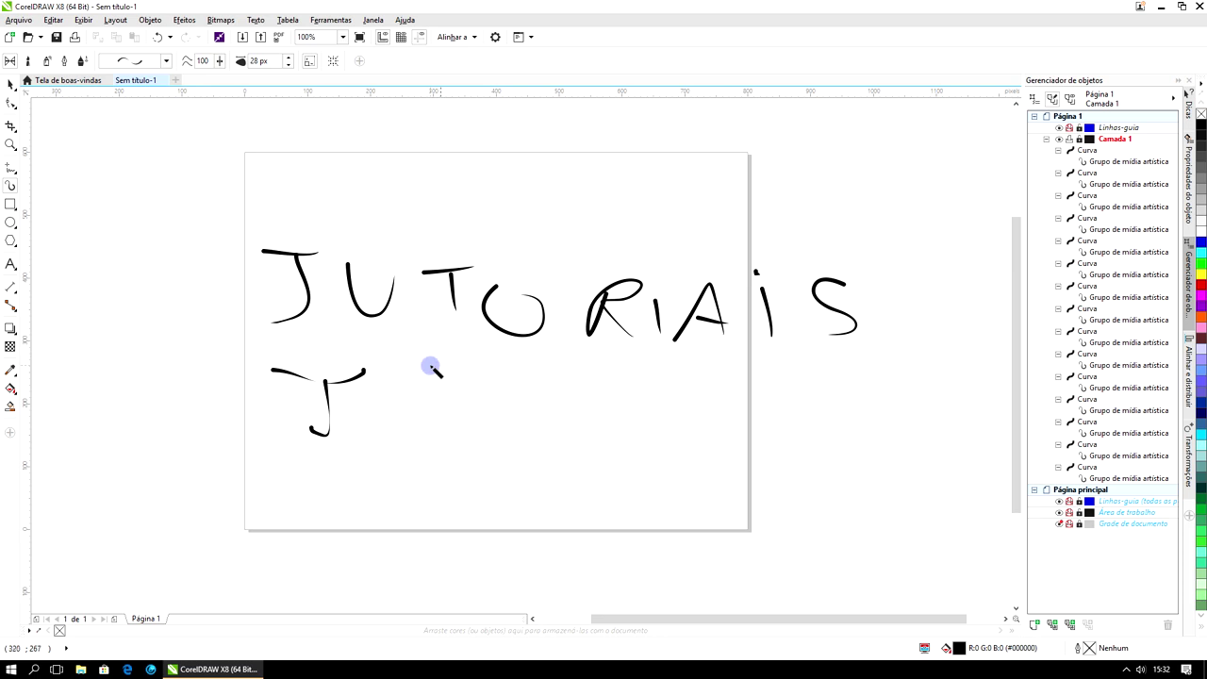
Set the stroke width to 38 px and draw two slanted curved strokes beside the lower T.
left_click(288, 59)
left_click_drag(418, 363, 451, 451)
mouse_move(503, 372)
left_mouse_down()
mouse_move(530, 414)
mouse_move(539, 452)
left_mouse_up()
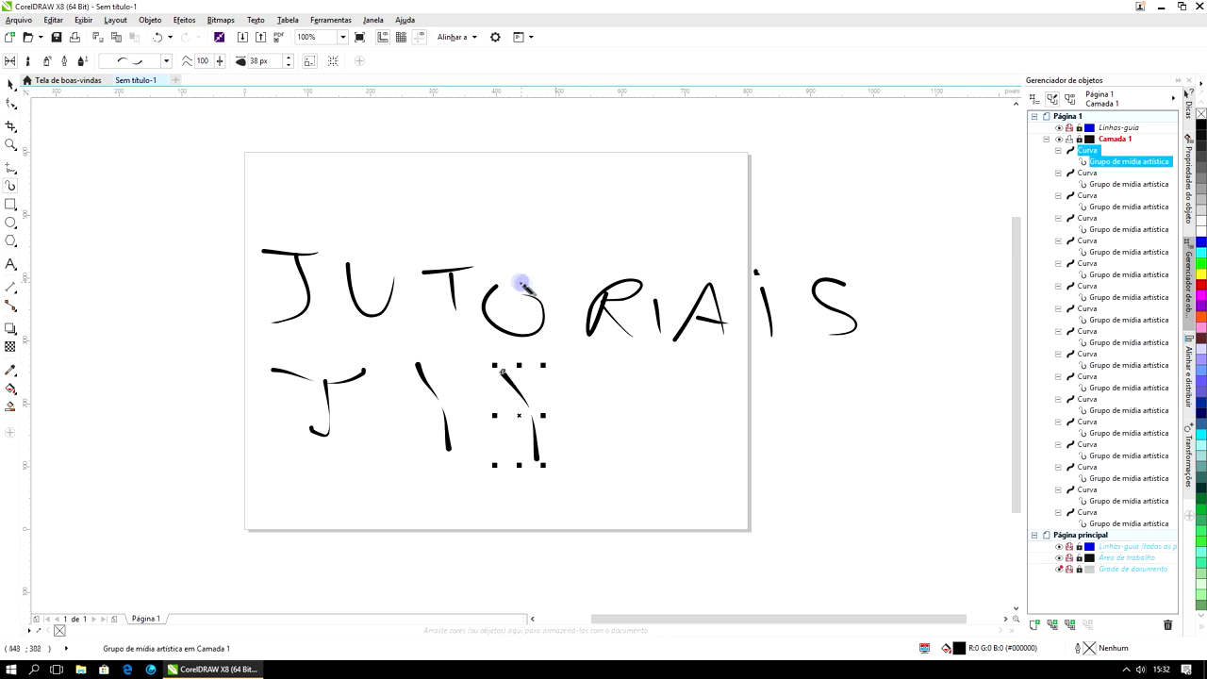
Set the freehand smoothing to 72 and draw a few curved strokes above the handwritten word.
left_click(222, 62)
left_click_drag(221, 81, 204, 84)
left_click_drag(324, 224, 430, 260)
mouse_move(515, 254)
left_mouse_down()
mouse_move(528, 235)
mouse_move(603, 259)
left_mouse_up()
key("Escape")
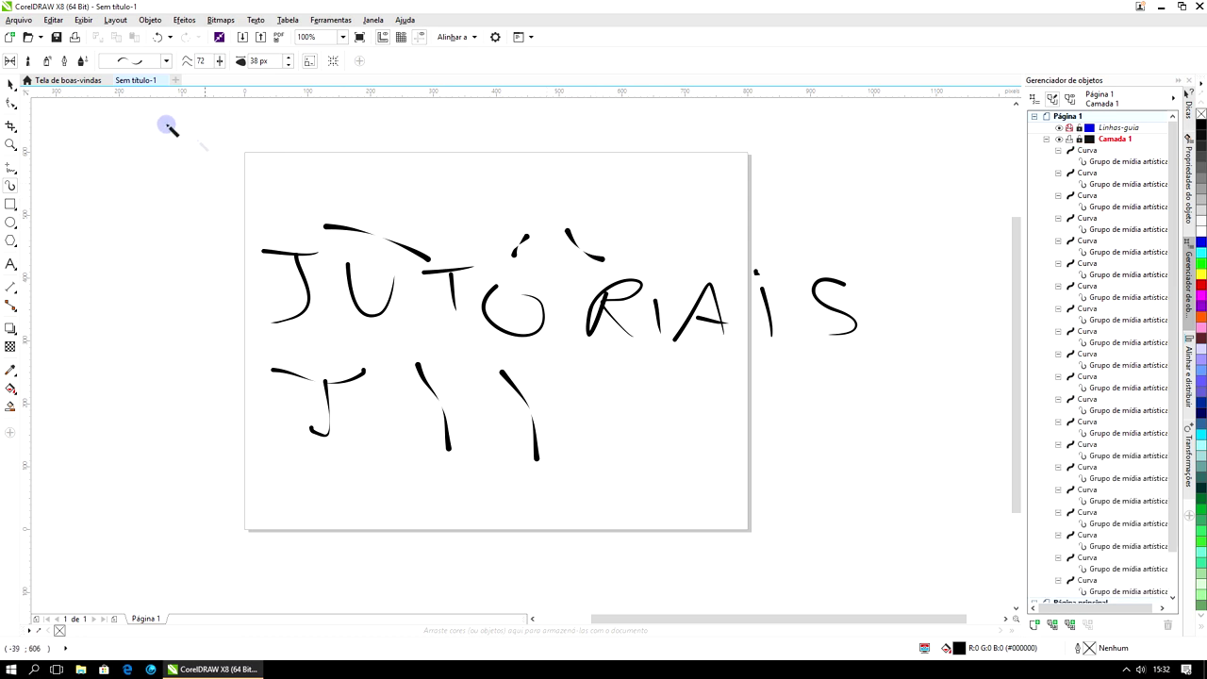
Select all the handwritten strokes, scale them down and move them off the page, beside its upper right edge.
left_click(12, 84)
left_click_drag(241, 261, 878, 520)
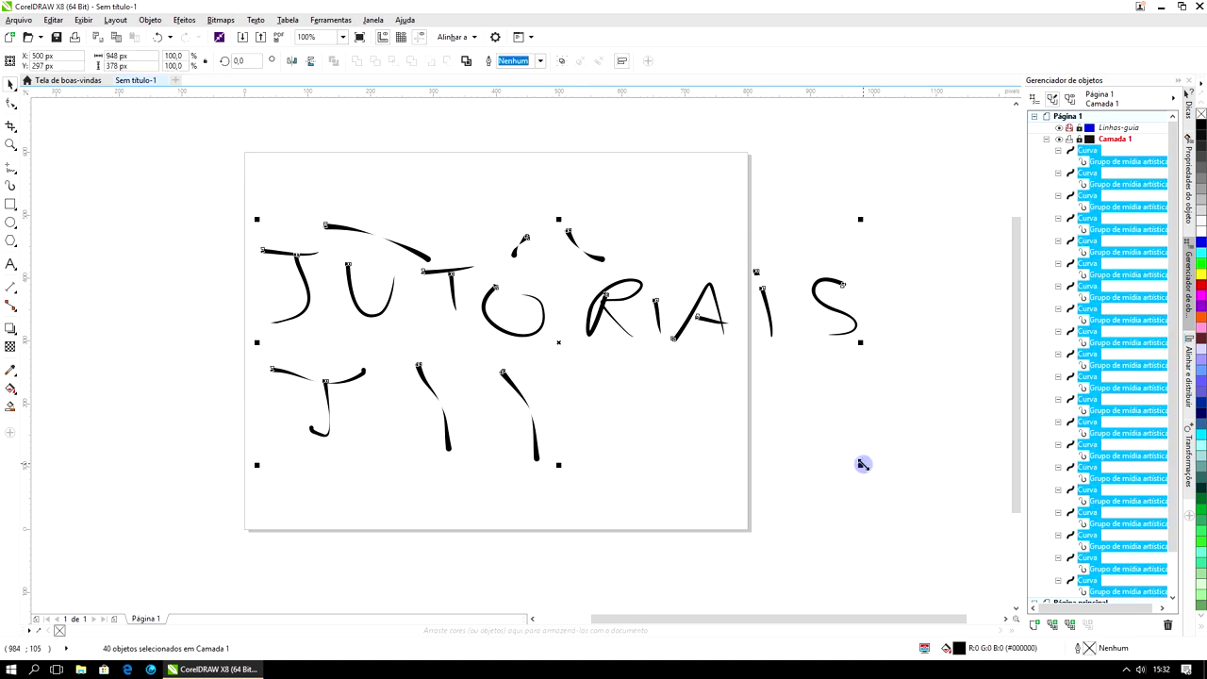
mouse_move(855, 463)
left_mouse_down()
mouse_move(358, 279)
mouse_move(857, 211)
left_mouse_up()
left_click(873, 334)
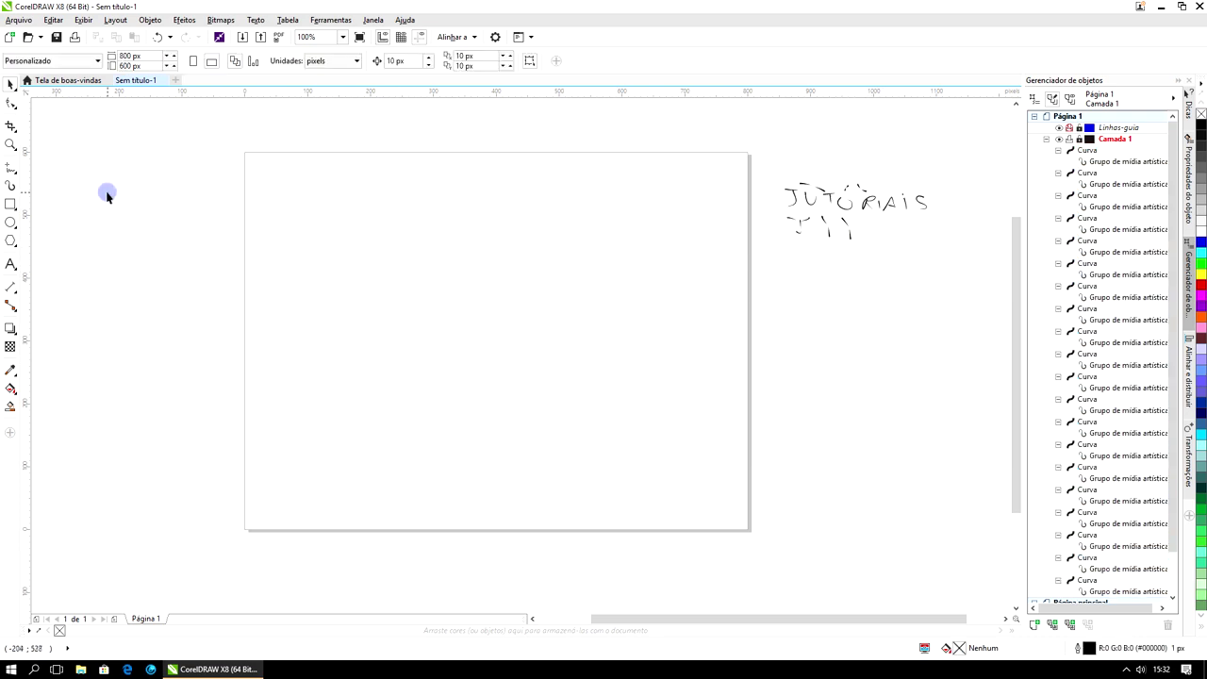
Switch Artistic Media to Brush mode, choose the round-dots brushstroke in the Artístico category and draw a short stroke on the page.
left_click(9, 186)
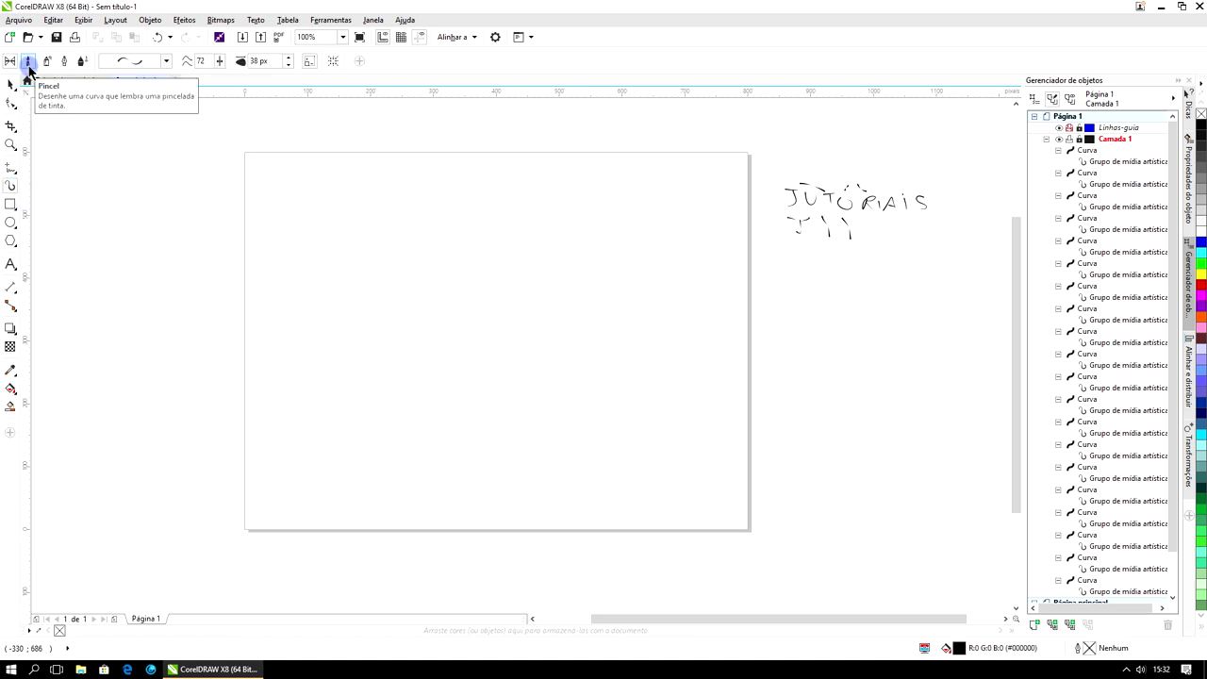
left_click(28, 64)
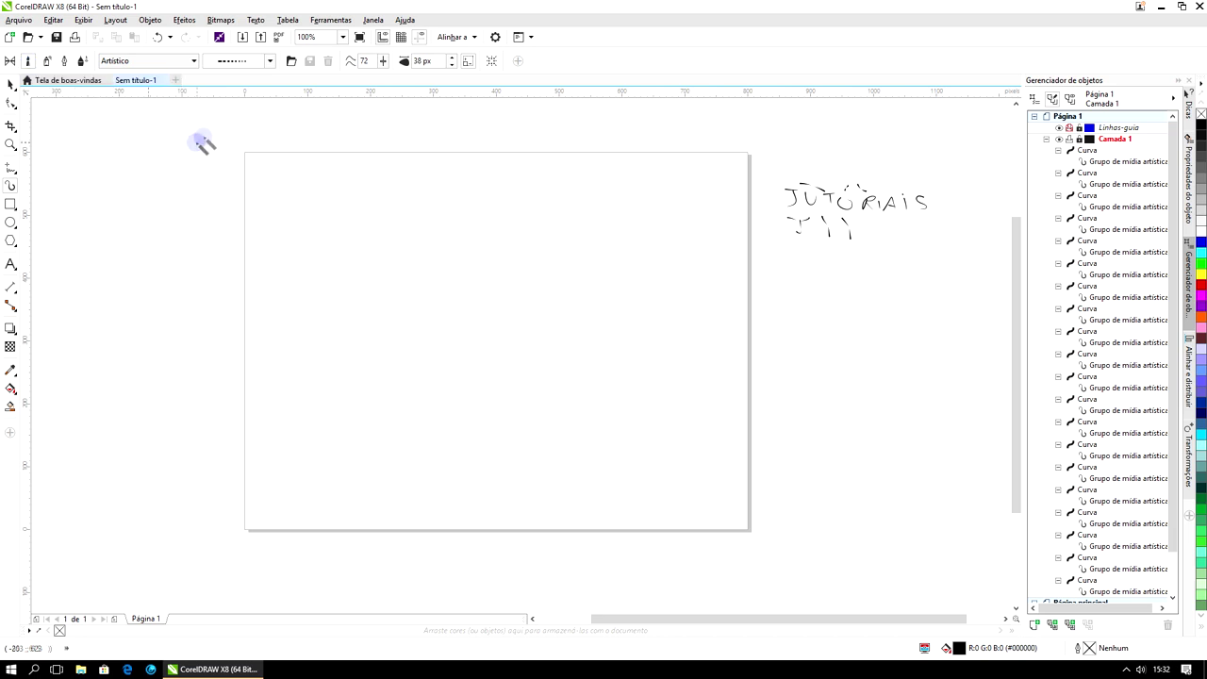
left_click(269, 60)
mouse_move(298, 129)
left_mouse_down()
mouse_move(325, 419)
mouse_move(345, 183)
mouse_move(327, 92)
left_mouse_up()
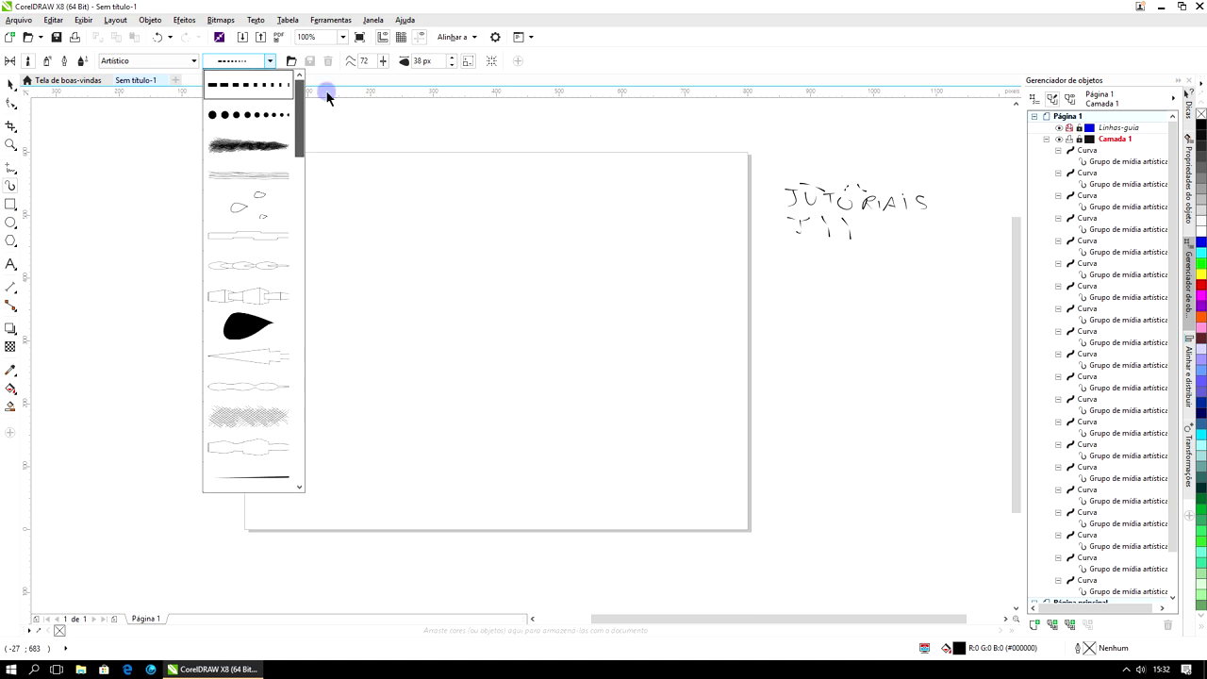
left_click(257, 117)
left_click_drag(291, 299, 429, 331)
scroll(406, 335, "up", 2)
scroll(374, 318, "down", 2)
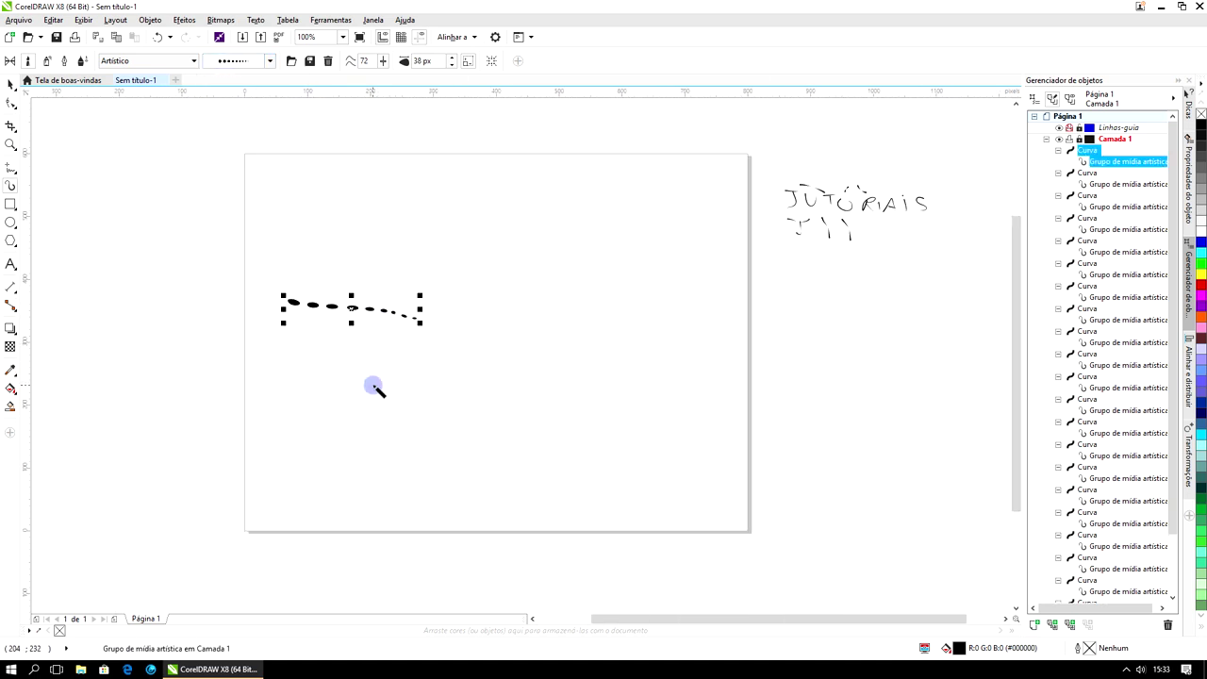
key("Escape")
Draw a large freehand frame along the page edges and apply the rough charcoal-like brushstroke to it.
mouse_move(246, 162)
left_mouse_down()
mouse_move(698, 170)
mouse_move(735, 206)
mouse_move(742, 280)
mouse_move(715, 342)
mouse_move(724, 457)
mouse_move(673, 489)
mouse_move(590, 506)
mouse_move(488, 497)
mouse_move(407, 510)
mouse_move(346, 505)
mouse_move(248, 466)
mouse_move(237, 390)
mouse_move(258, 267)
mouse_move(246, 163)
left_mouse_up()
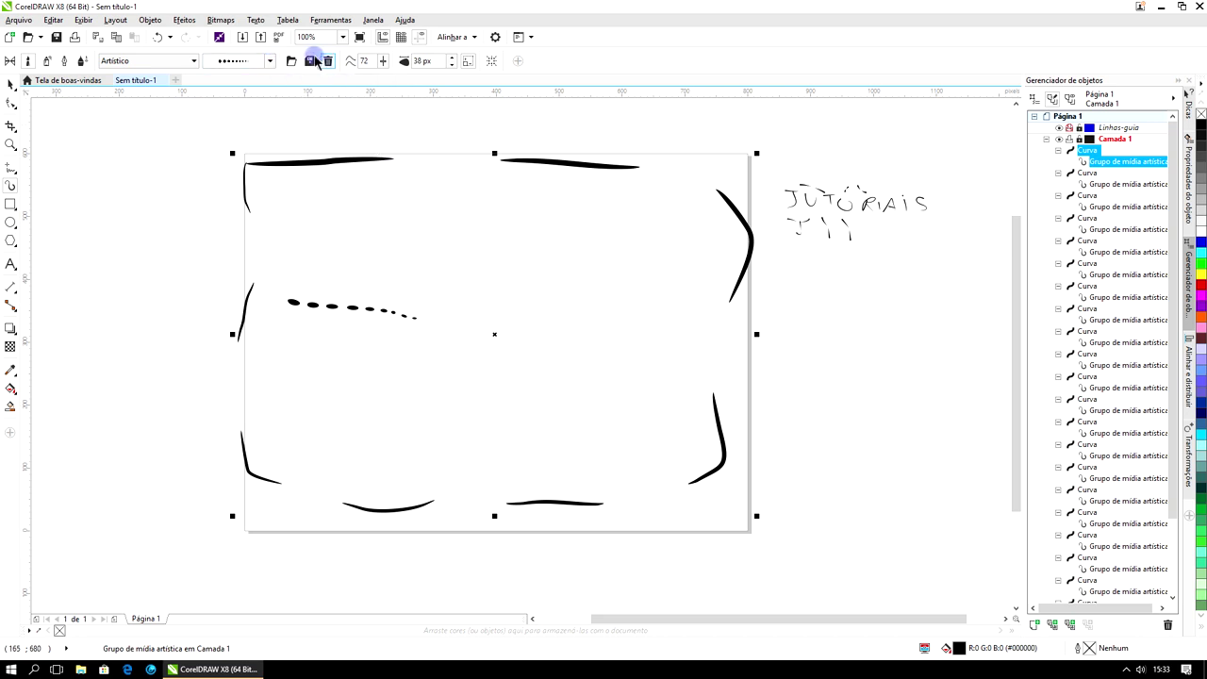
left_click(270, 61)
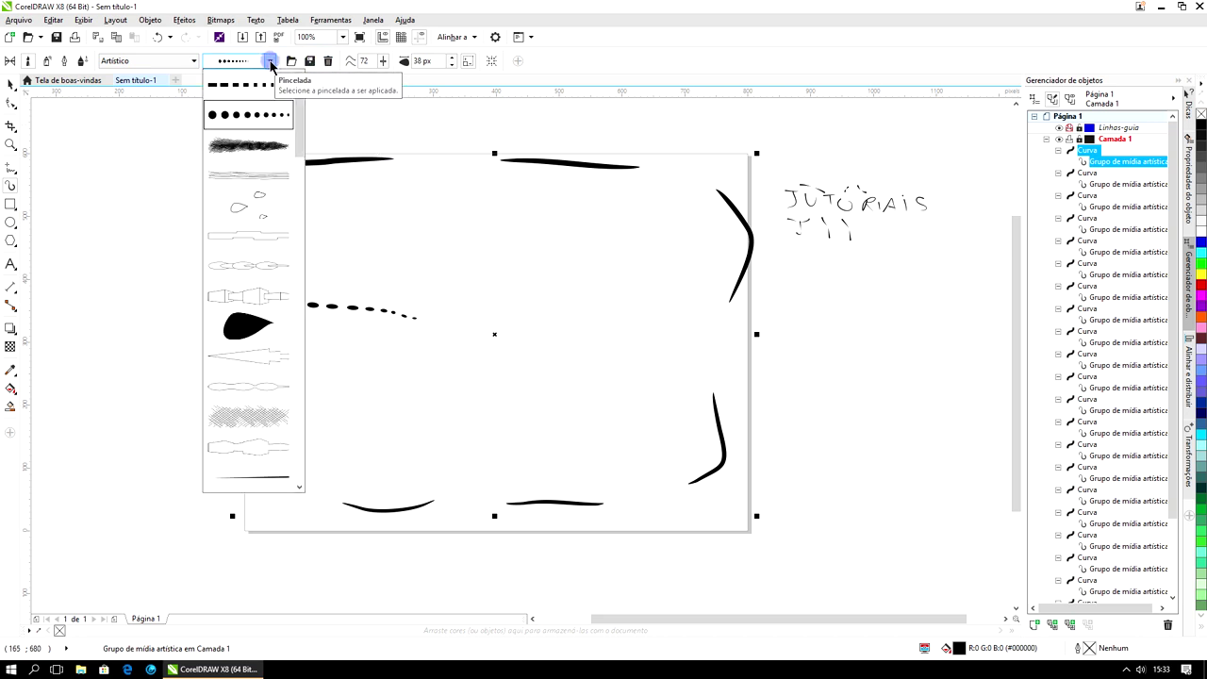
left_click(265, 146)
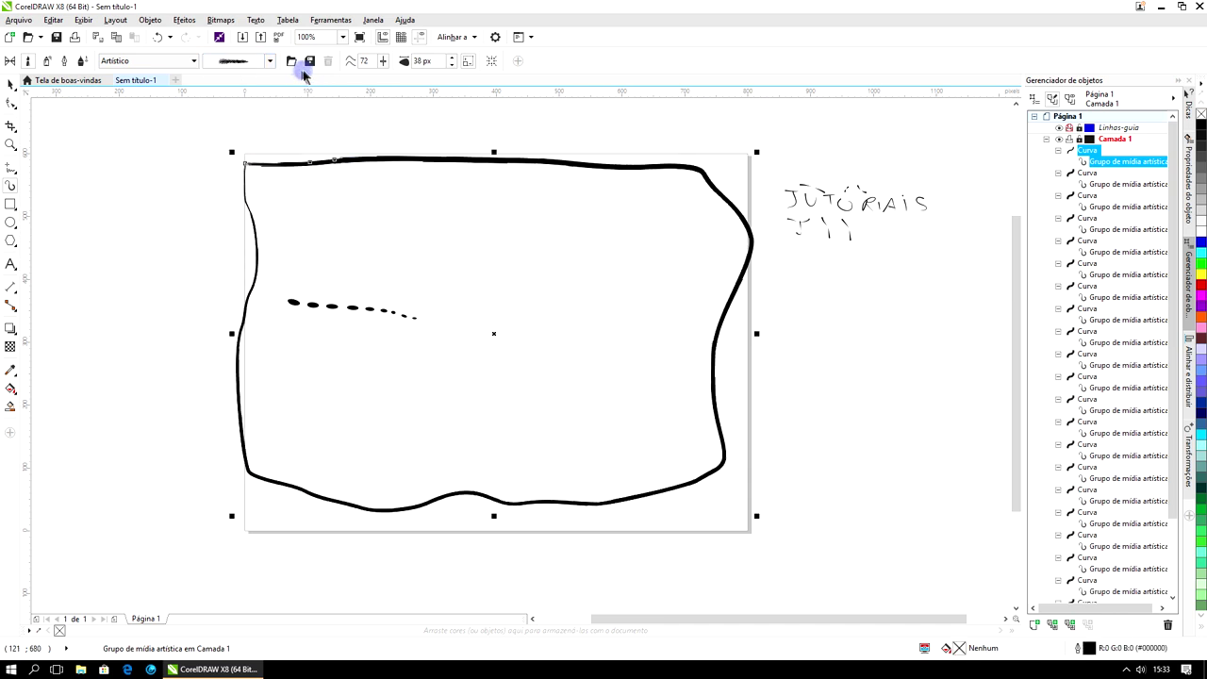
Apply the brushstroke with three outlined drops to the frame and draw a short curve inside it.
left_click(270, 60)
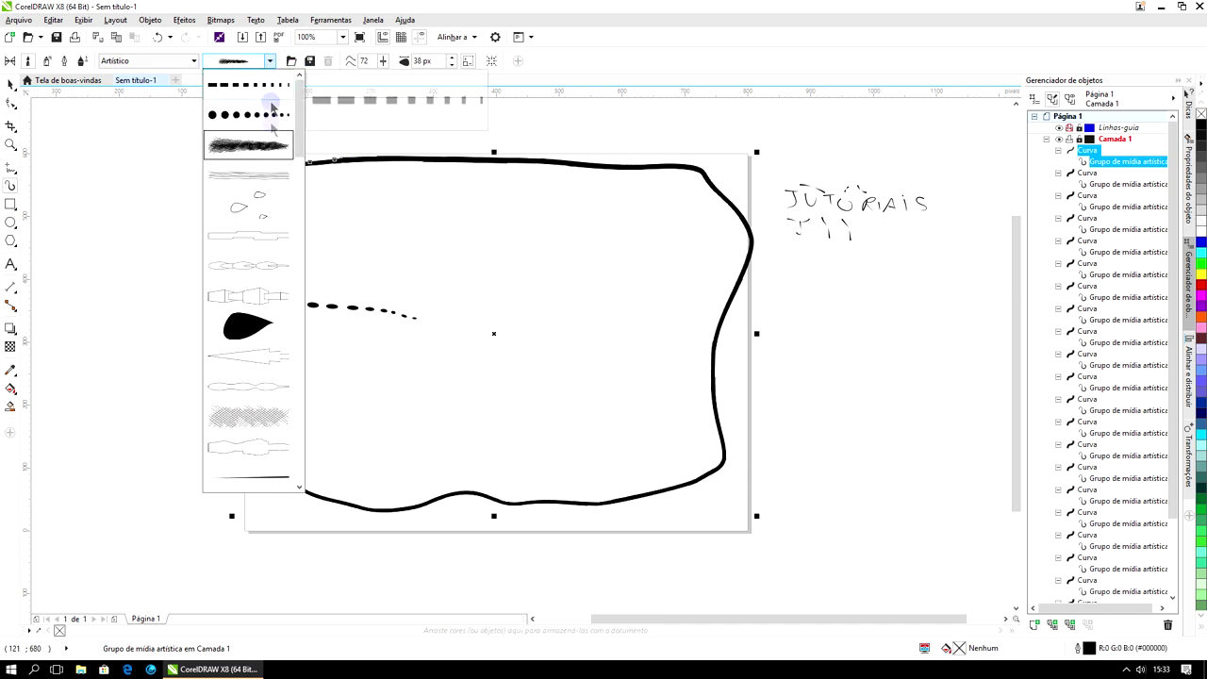
left_click(263, 198)
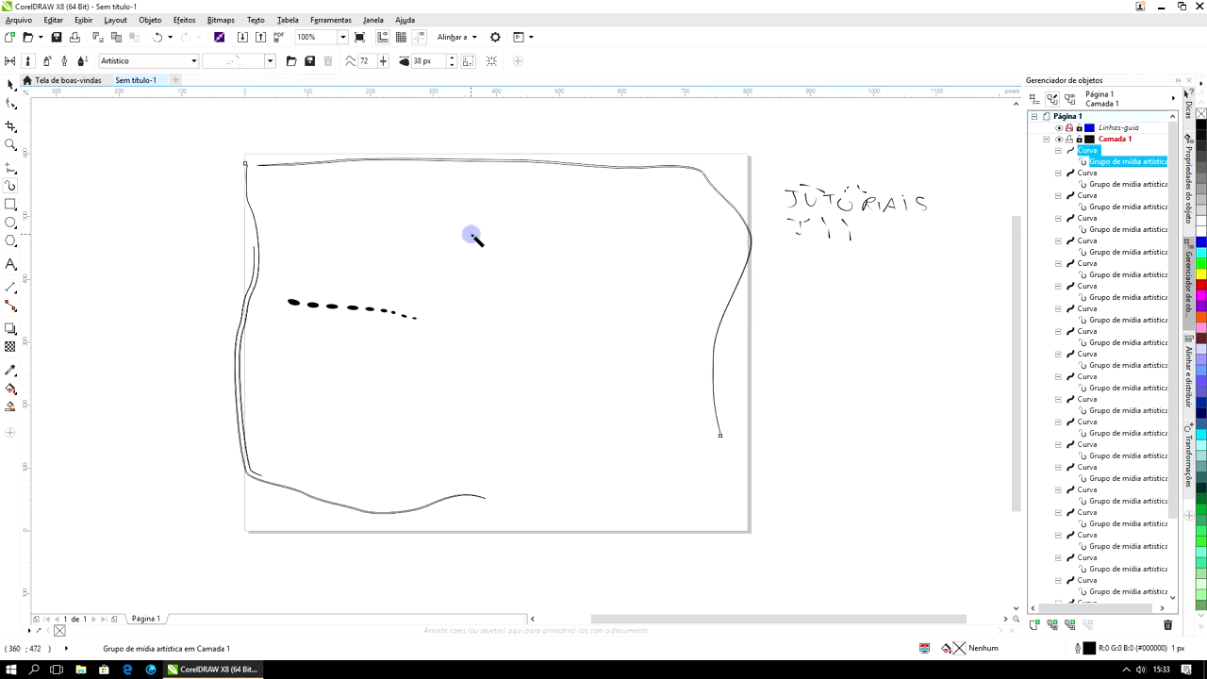
left_click_drag(405, 207, 462, 283)
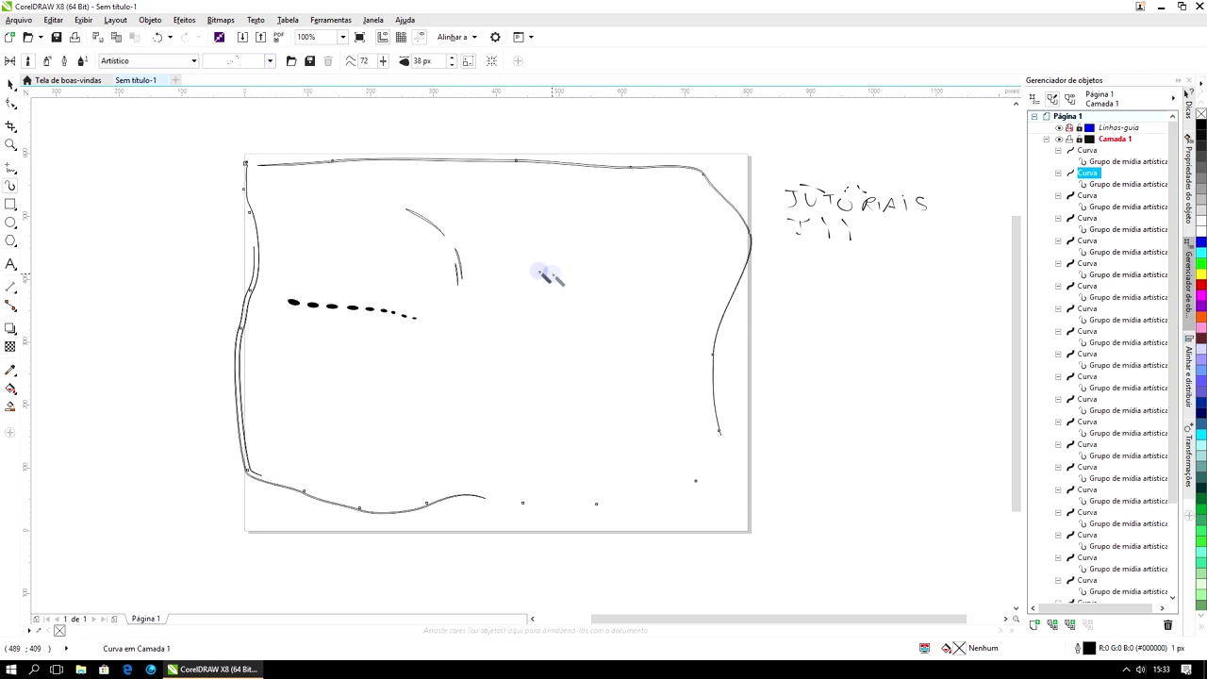
Apply a segmented outline brushstroke to the large frame and draw a short horizontal stroke in the lower middle of the page.
left_click(271, 60)
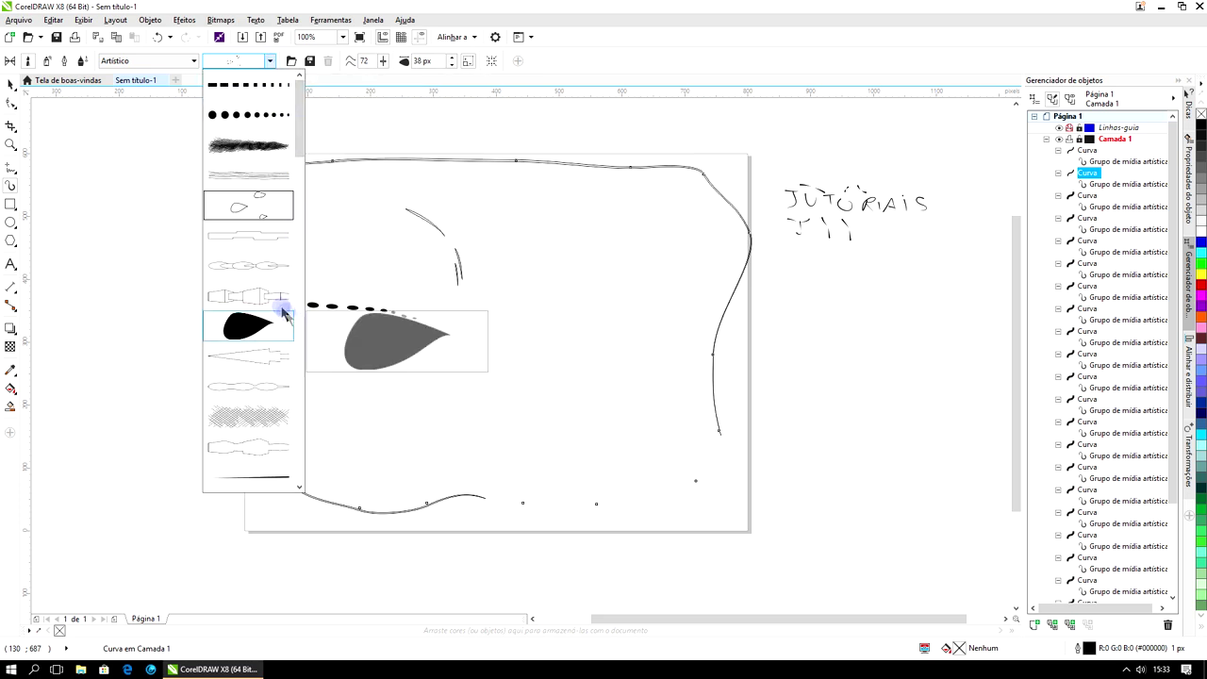
left_click(457, 400)
left_click_drag(492, 406, 505, 399)
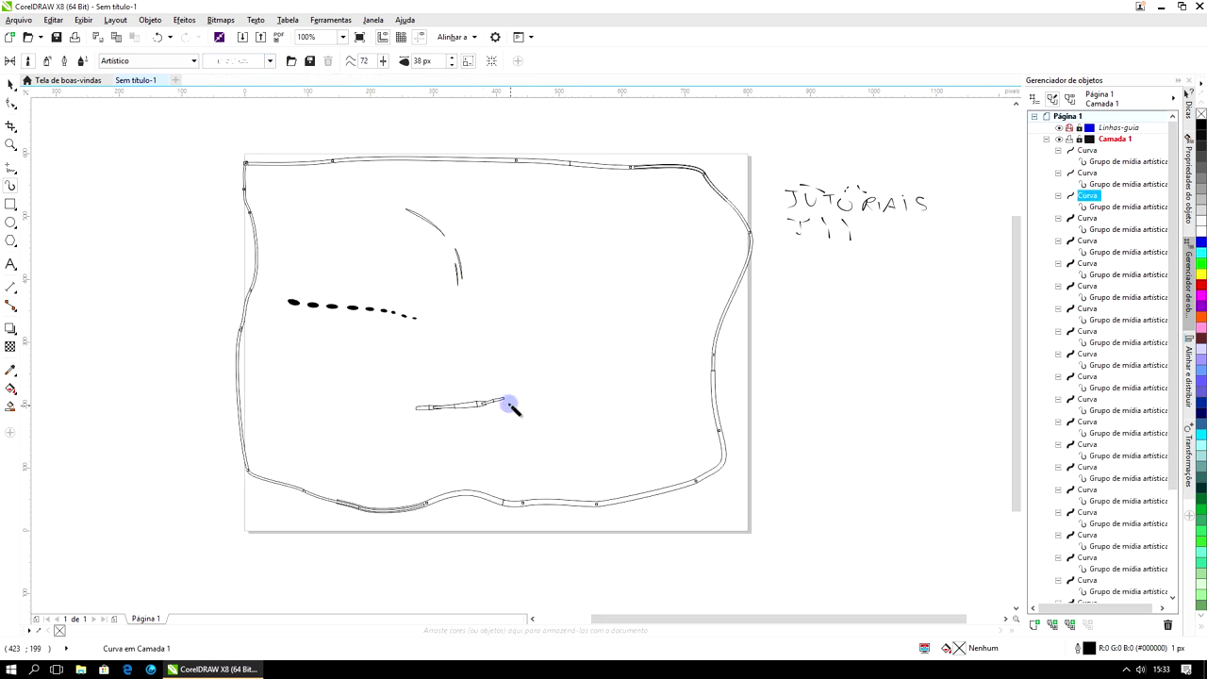
Select the short segmented stroke, fill it with yellow (R:255 G:255 B:0) and deselect it.
left_click(11, 83)
left_click(253, 295)
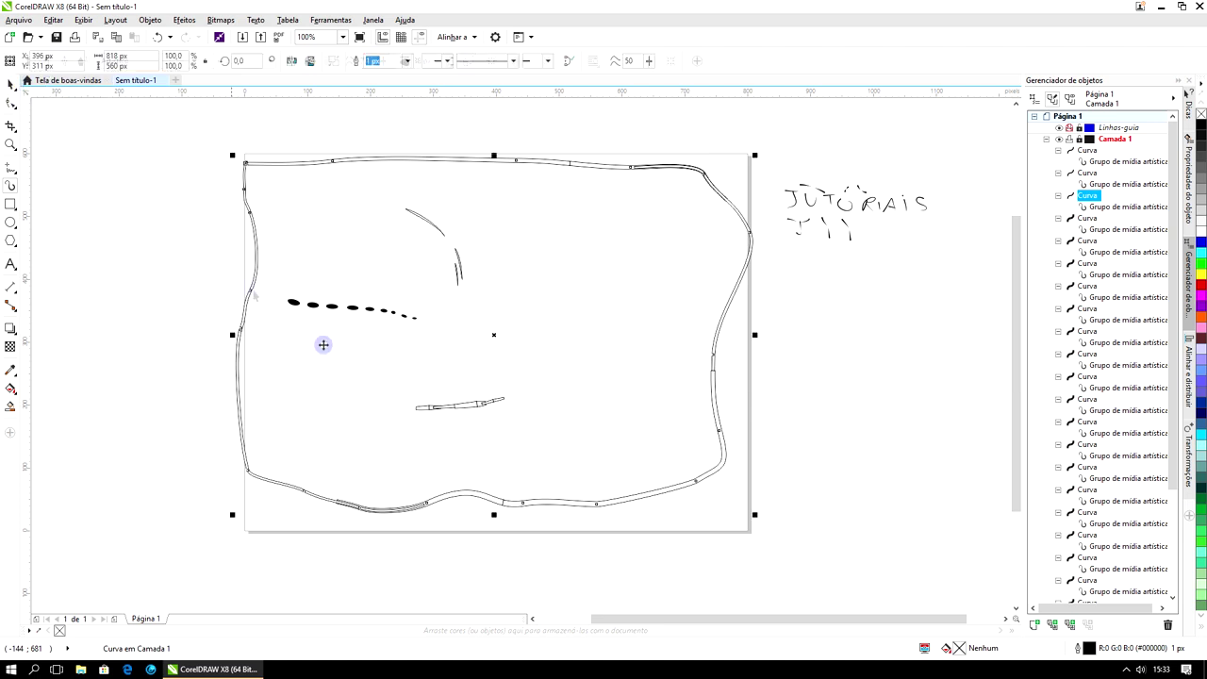
left_click(482, 408)
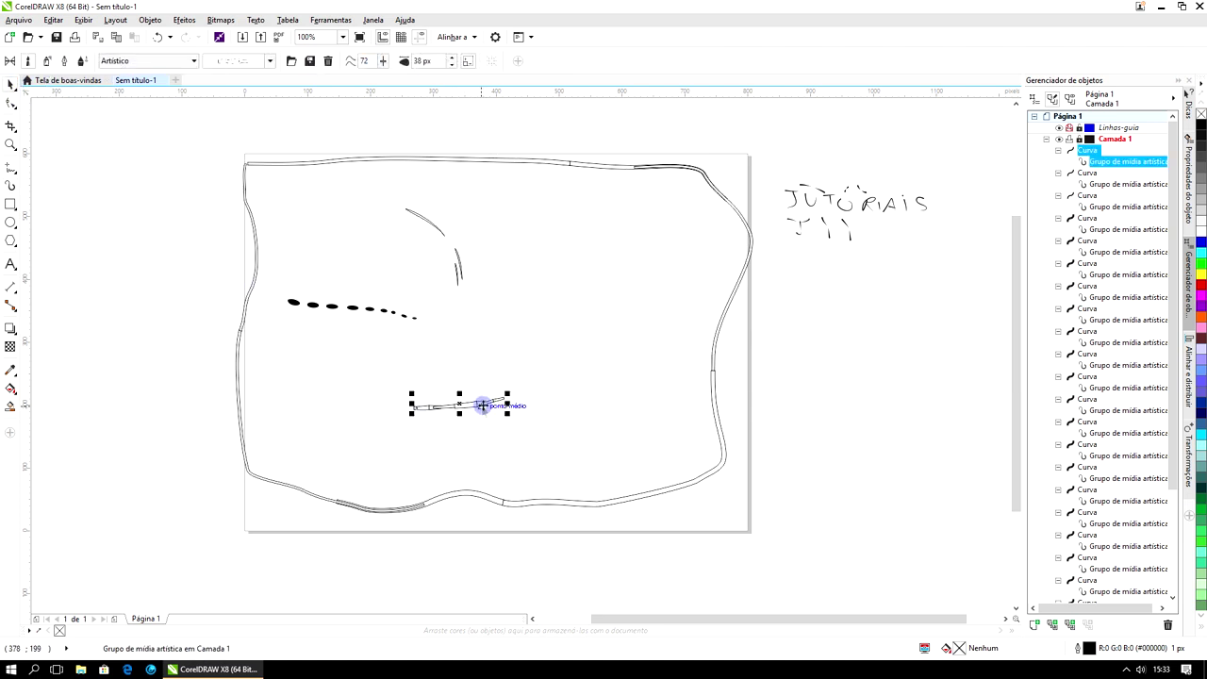
left_click(1202, 358)
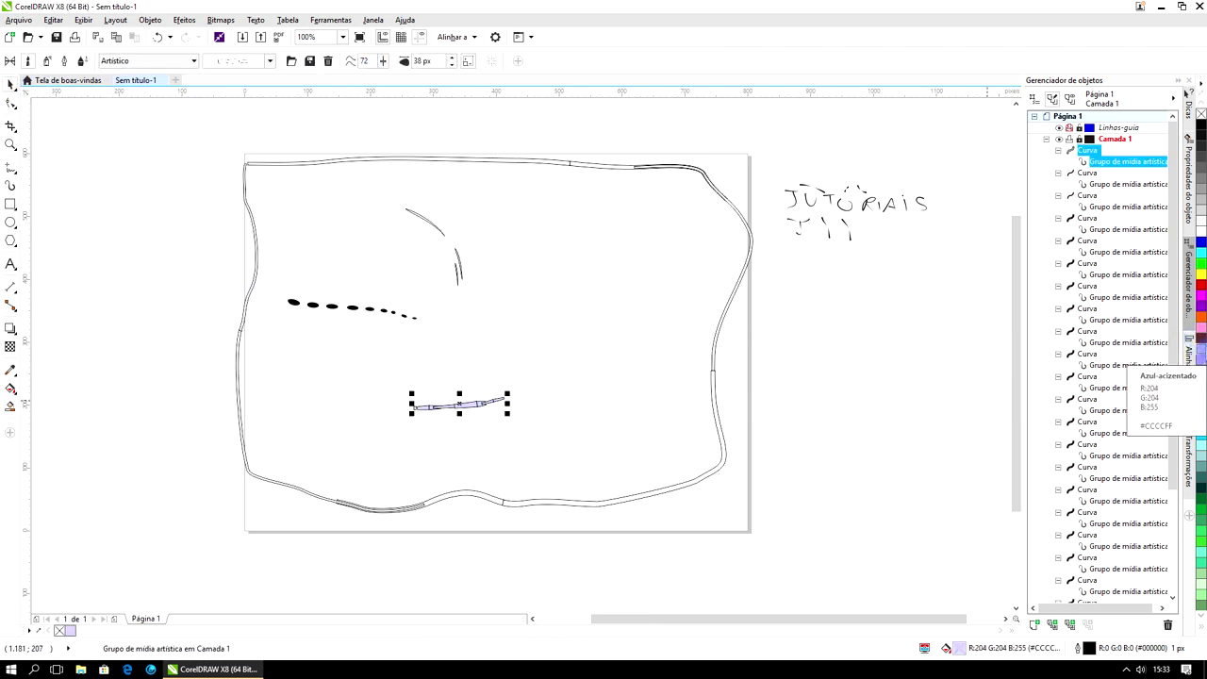
left_click(1202, 280)
left_click(651, 240)
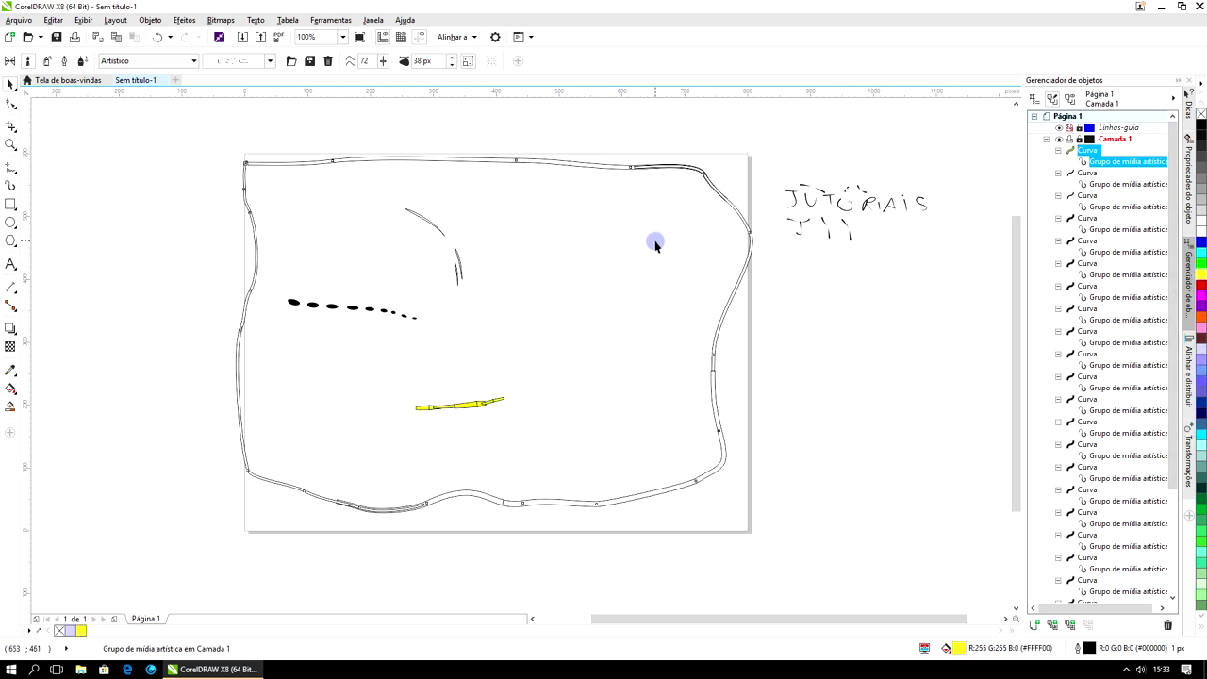
left_click(819, 351)
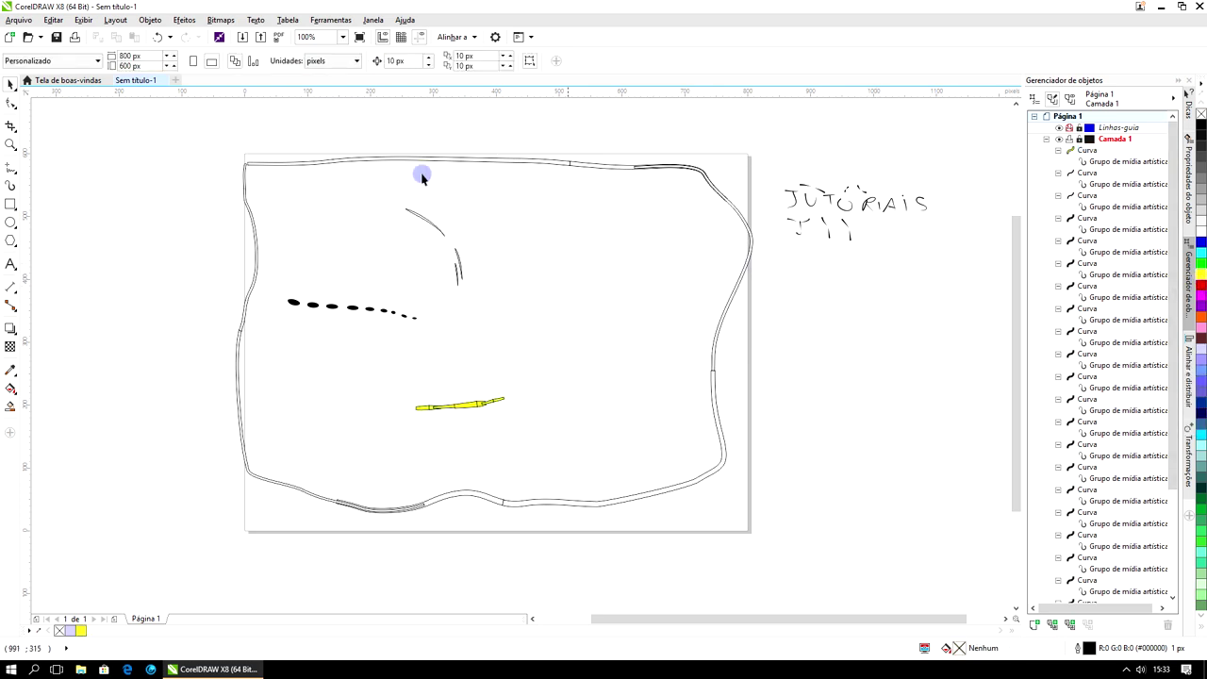
With Artistic Media in Brush mode, draw a diagonal stroke right of the page centre using the purple triangle-mosaic brushstroke.
left_click(9, 189)
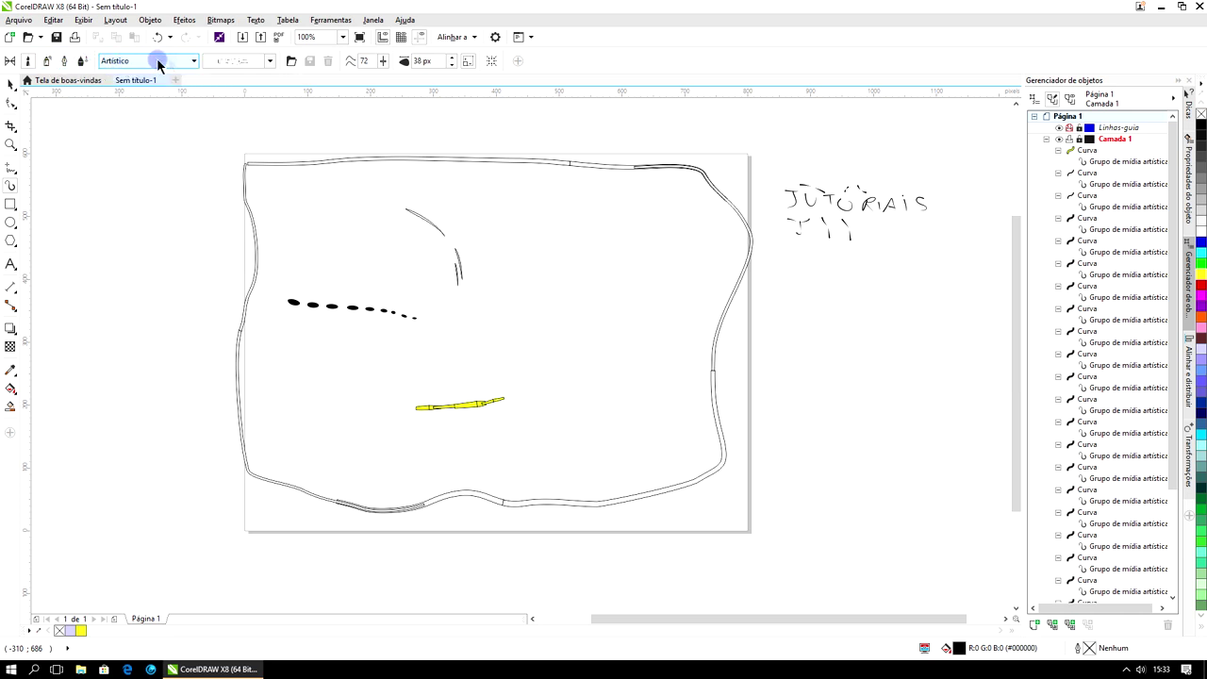
left_click(270, 61)
left_click_drag(295, 146, 273, 428)
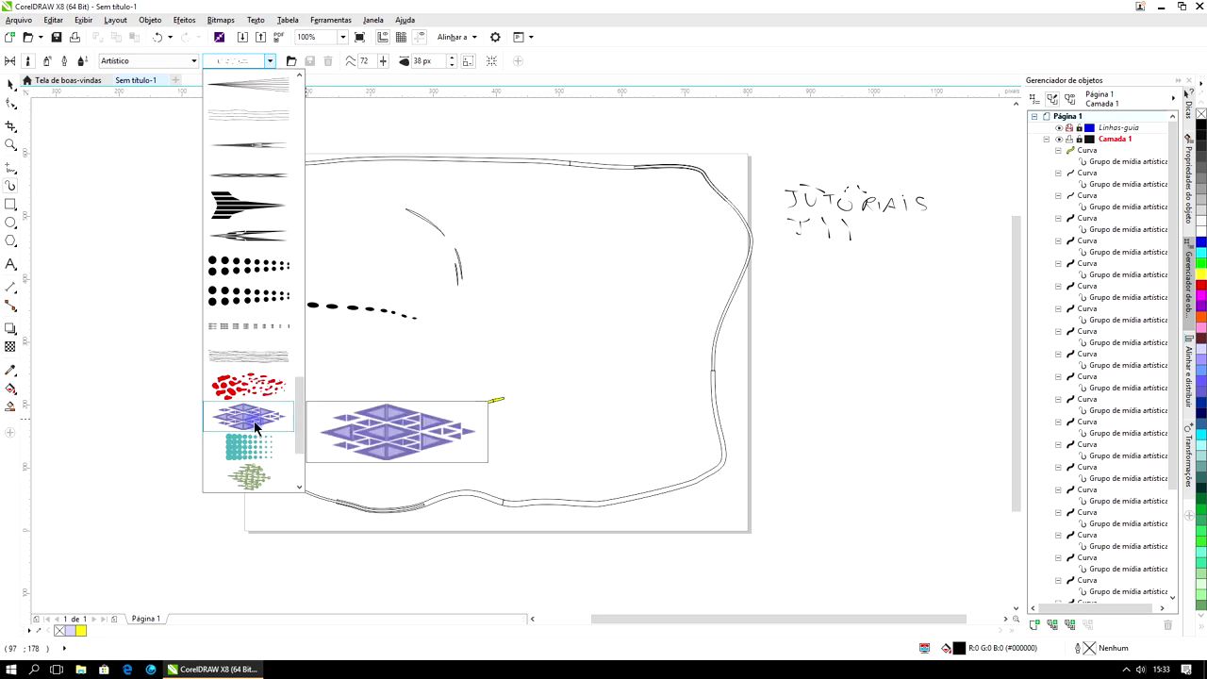
left_click(255, 426)
left_click_drag(519, 257, 589, 338)
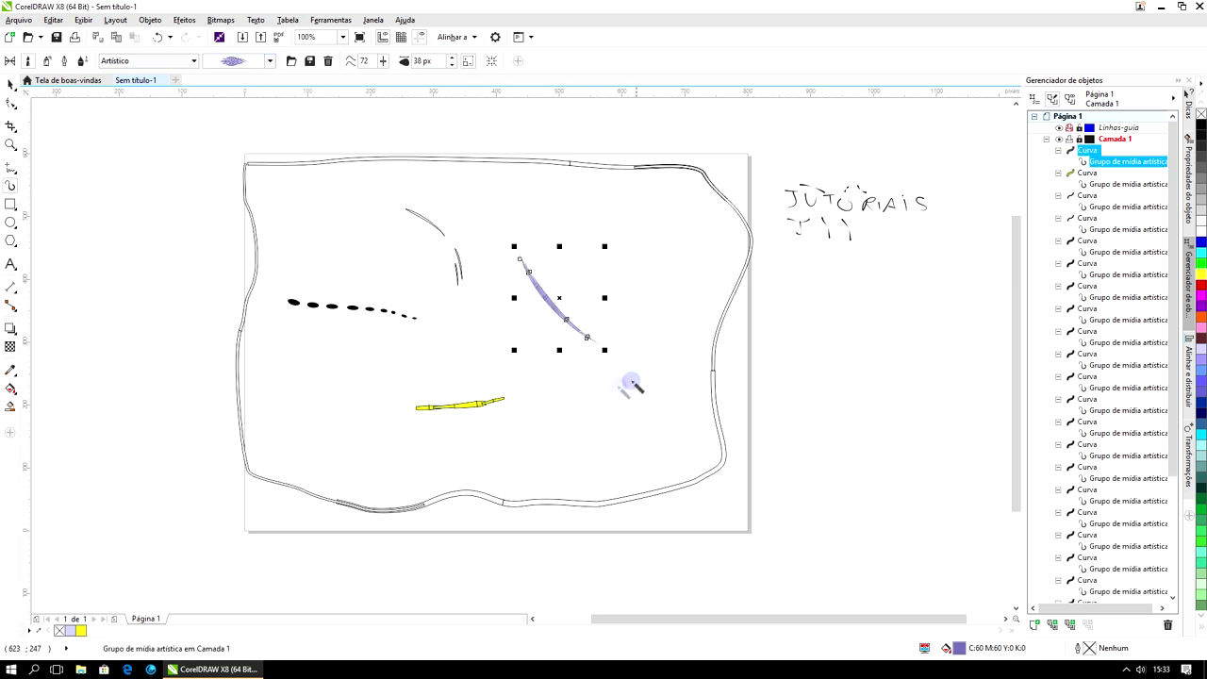
scroll(562, 312, "up", 2)
scroll(551, 314, "up", 2)
scroll(551, 314, "down", 3)
scroll(553, 313, "down", 2)
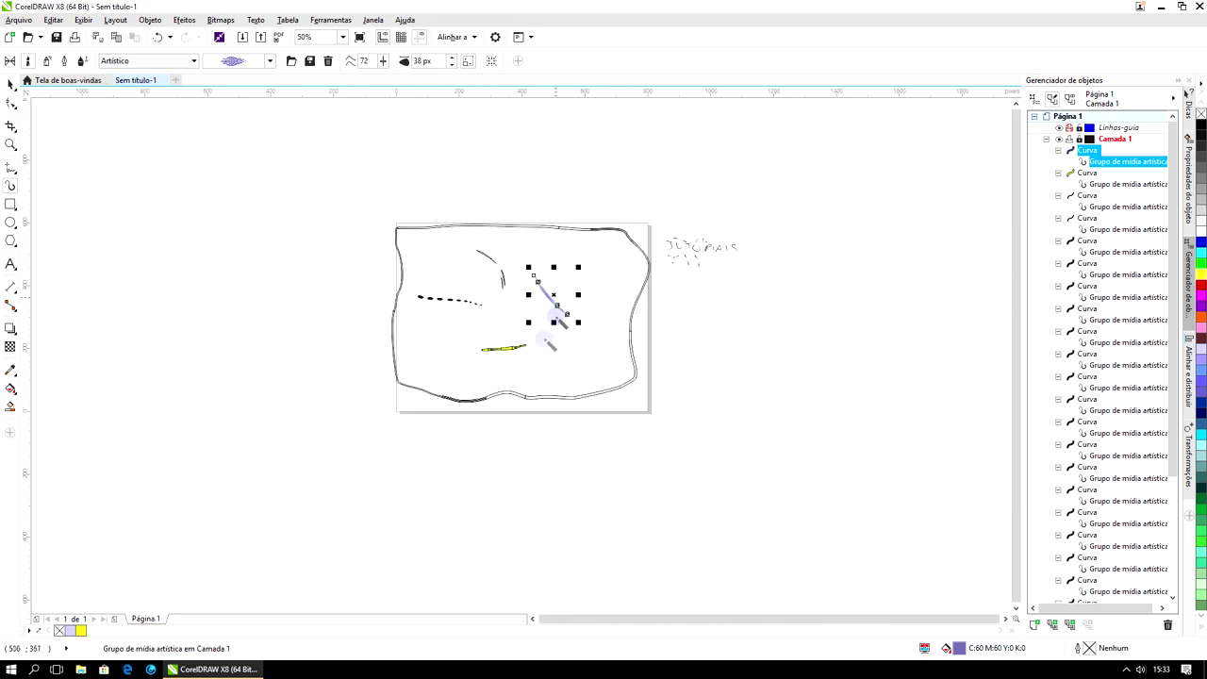
scroll(557, 349, "up", 1)
Apply the double-row dots brushstroke to the frame and draw a short stroke with it above and left of the yellow one.
left_click(564, 352)
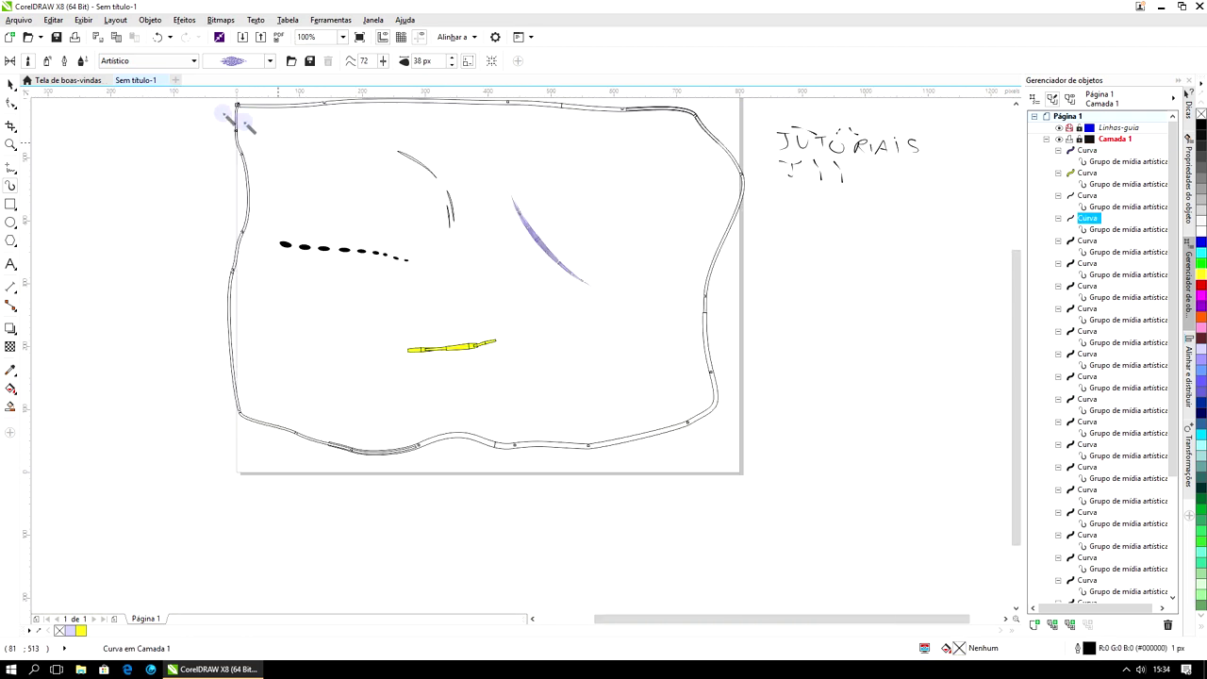
left_click(270, 62)
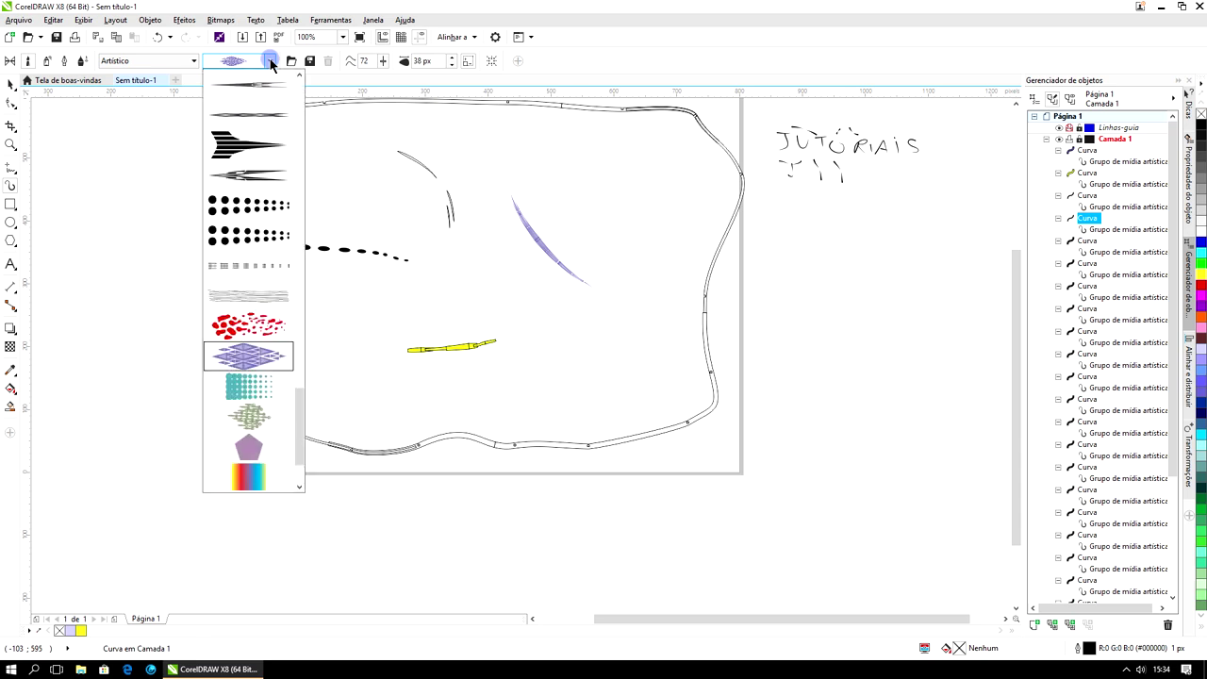
left_click(262, 244)
left_click_drag(344, 308, 374, 321)
scroll(364, 318, "up", 3)
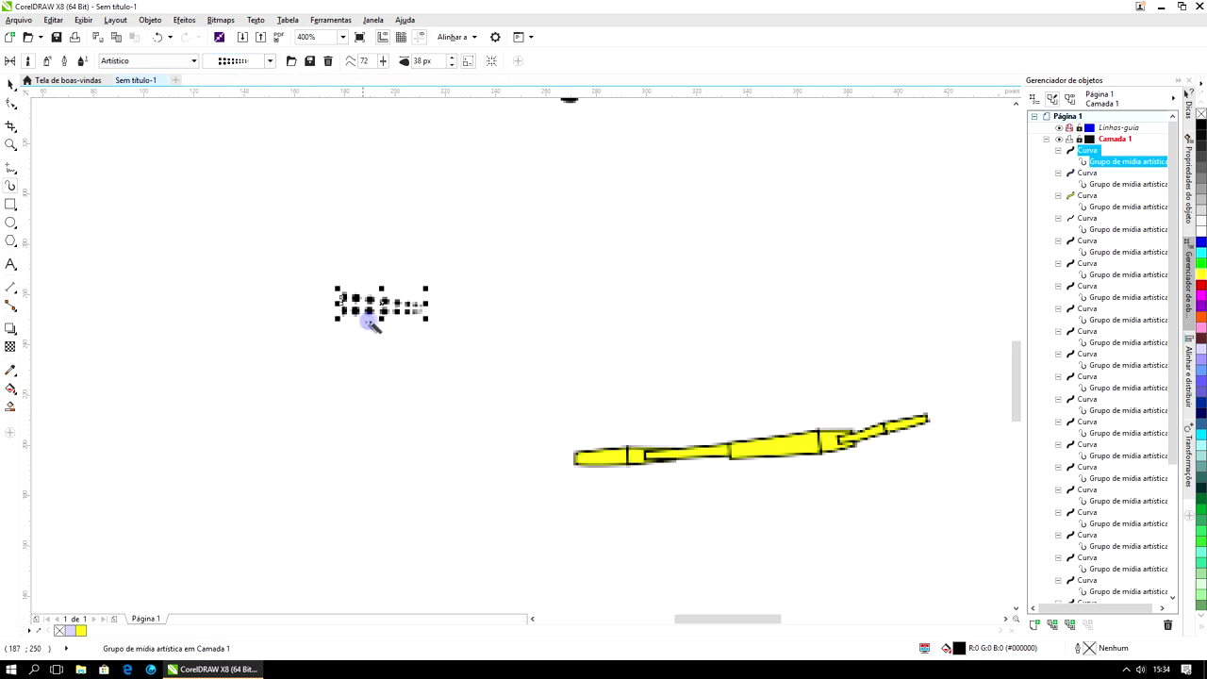
left_click(408, 354)
scroll(474, 329, "down", 3)
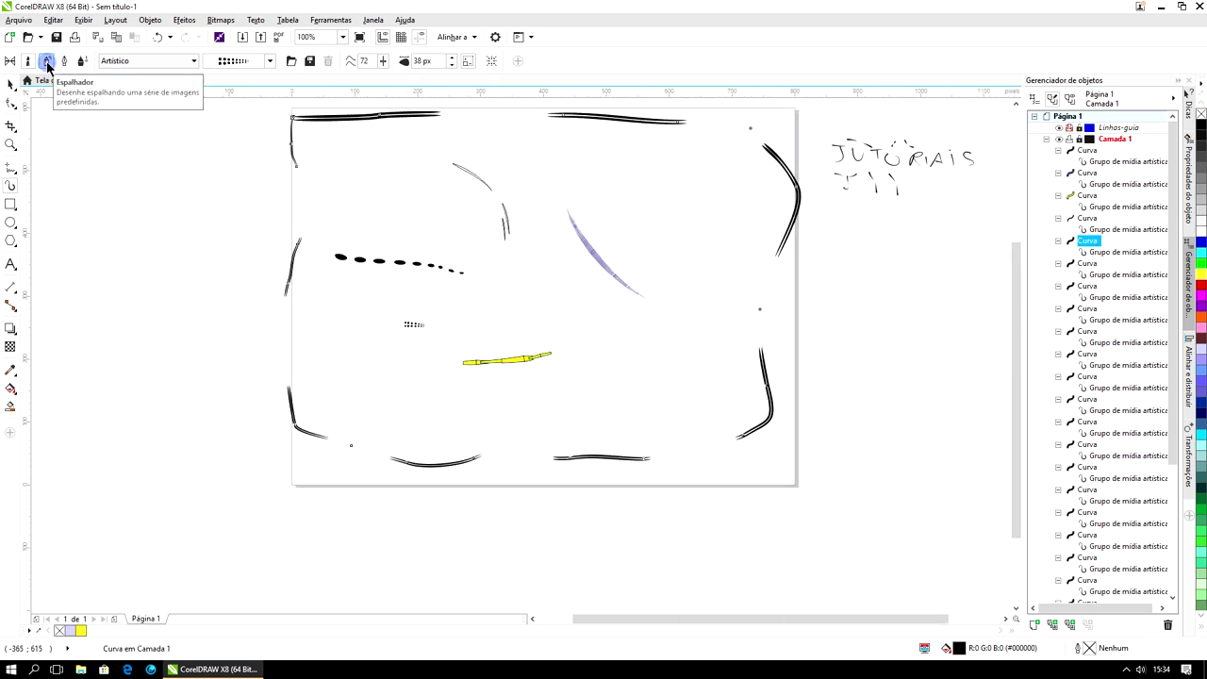
Switch Artistic Media to Sprayer mode, draw a diagonal stroke in the page's lower left and give it the multicoloured swirl pattern from Pinceladas.
left_click(47, 62)
left_click_drag(341, 351, 418, 426)
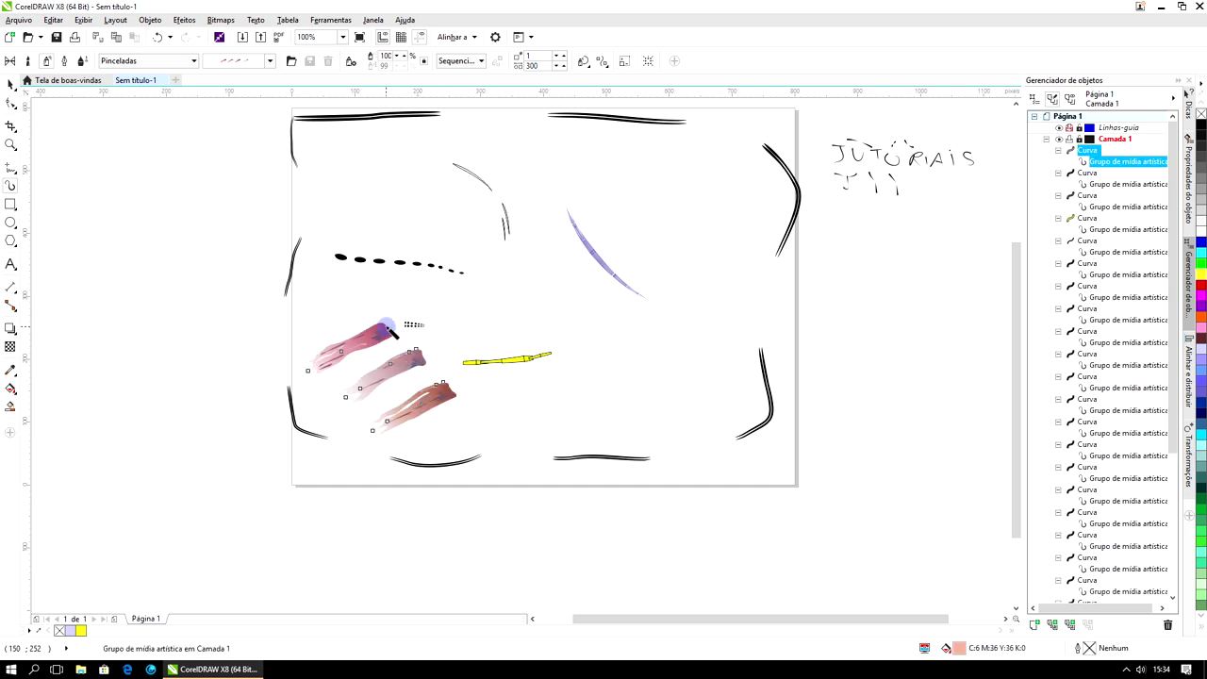
left_click(270, 61)
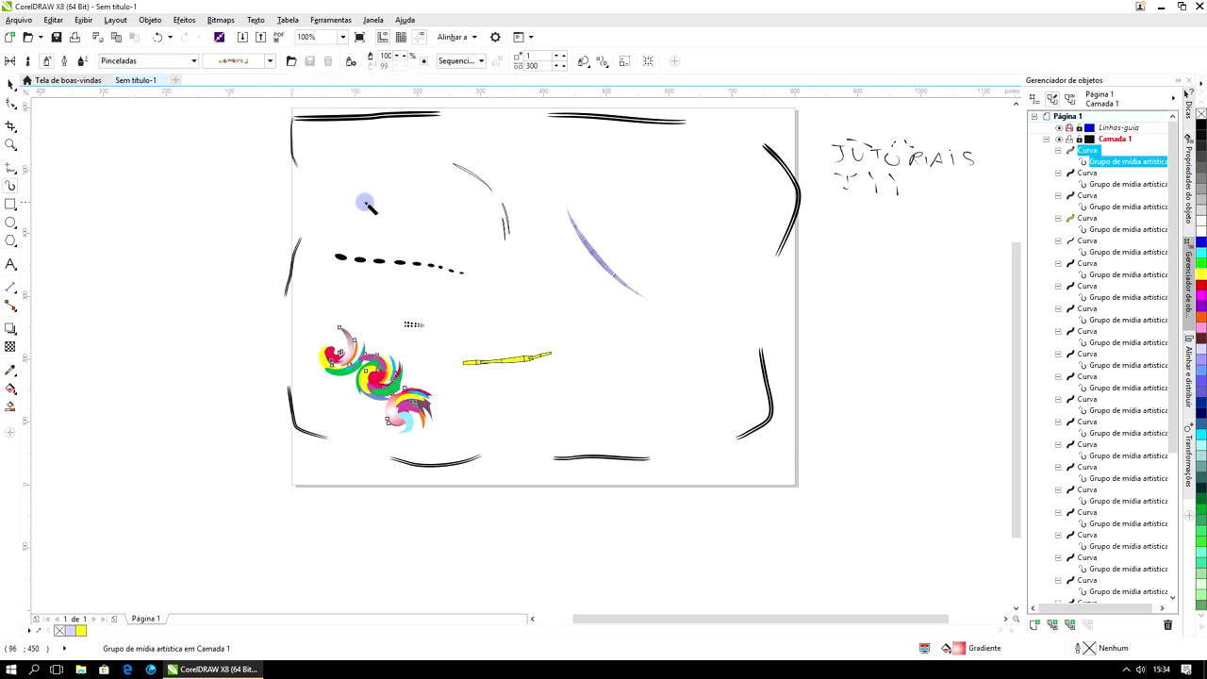
Return to Brush mode in the Artístico category and draw a second large freehand frame around the page.
left_click(345, 181)
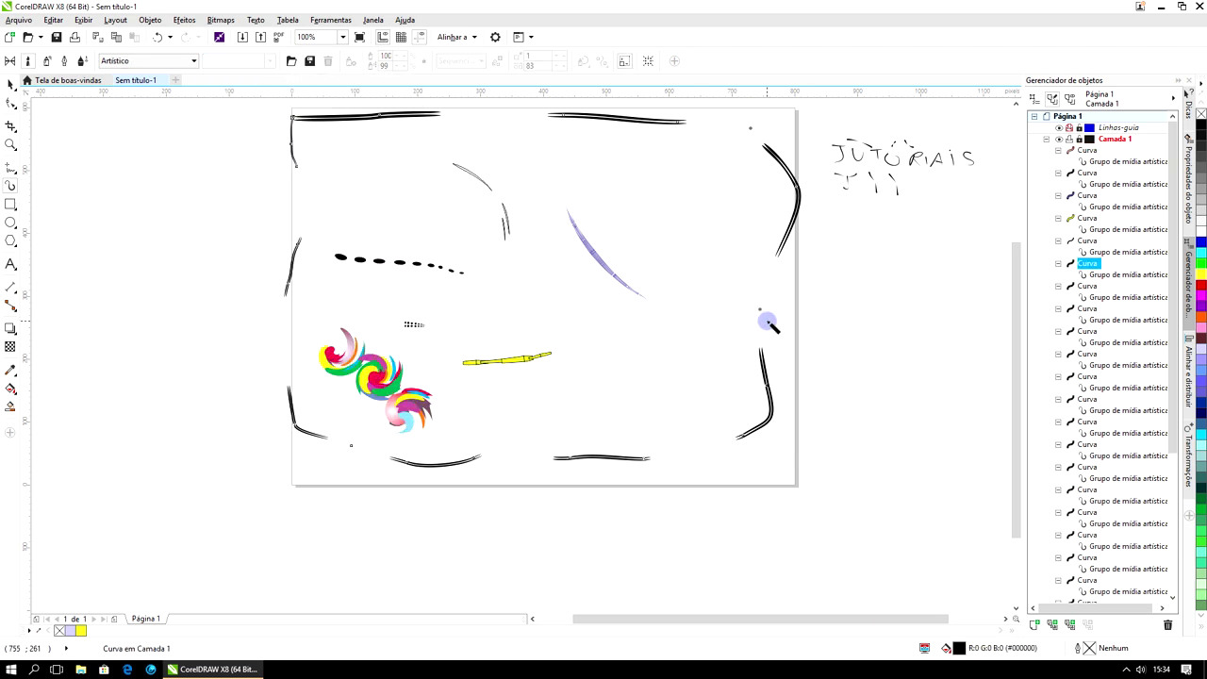
mouse_move(792, 130)
left_mouse_down()
mouse_move(799, 281)
mouse_move(734, 466)
mouse_move(469, 484)
mouse_move(361, 446)
mouse_move(277, 309)
mouse_move(327, 155)
mouse_move(624, 164)
mouse_move(719, 142)
mouse_move(776, 101)
mouse_move(790, 141)
left_mouse_up()
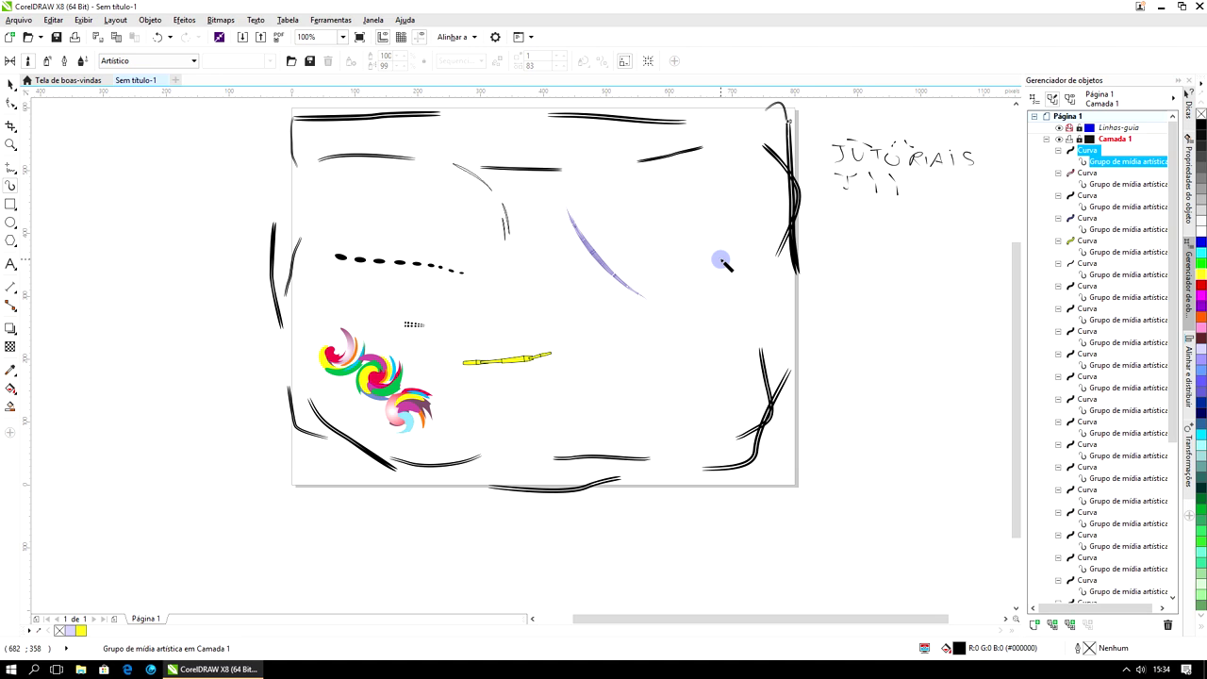
In Sprayer mode, draw a short diagonal stroke of multicoloured swirls near the page centre and a large swirl loop around the page.
left_click(63, 61)
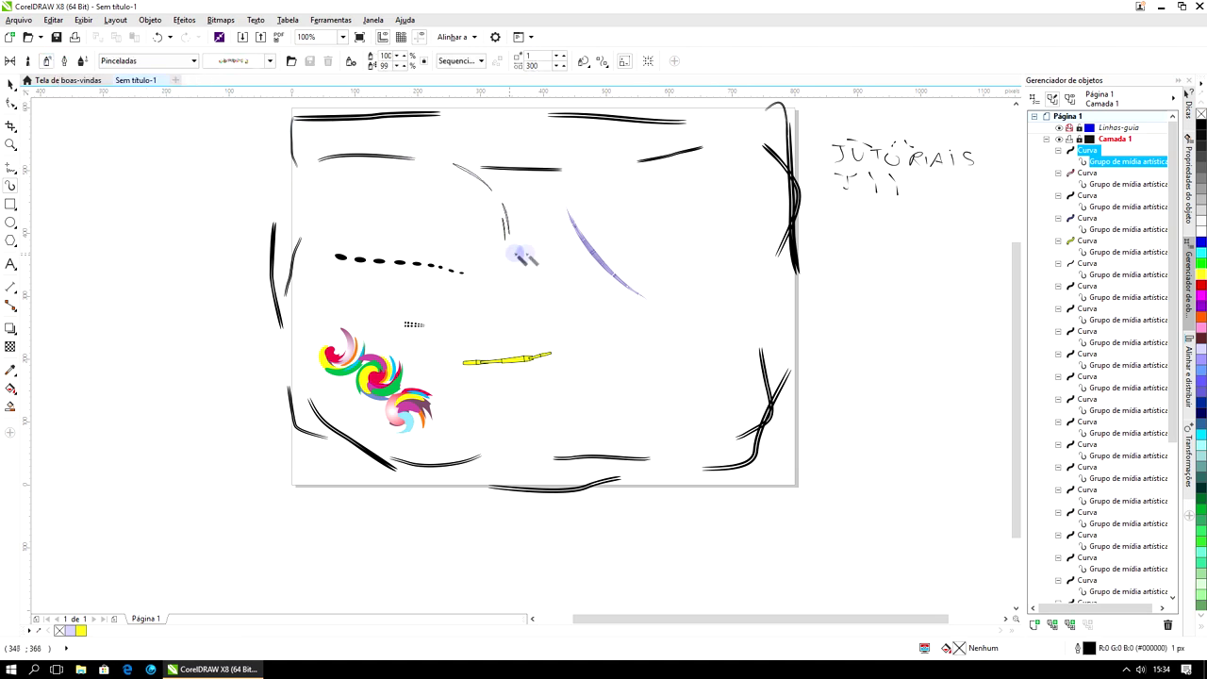
left_click_drag(577, 272, 617, 341)
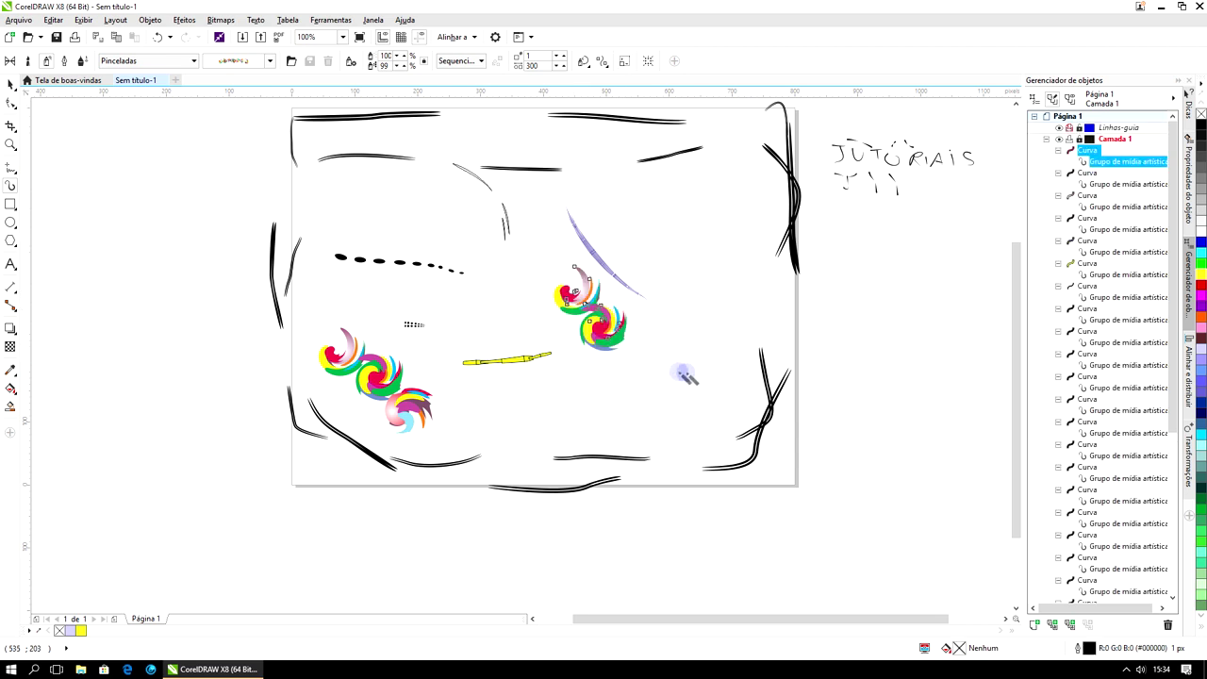
mouse_move(768, 283)
left_mouse_down()
mouse_move(790, 328)
mouse_move(750, 450)
mouse_move(640, 486)
mouse_move(525, 467)
mouse_move(445, 422)
mouse_move(374, 355)
mouse_move(357, 269)
mouse_move(366, 172)
mouse_move(518, 145)
mouse_move(720, 186)
mouse_move(766, 273)
left_mouse_up()
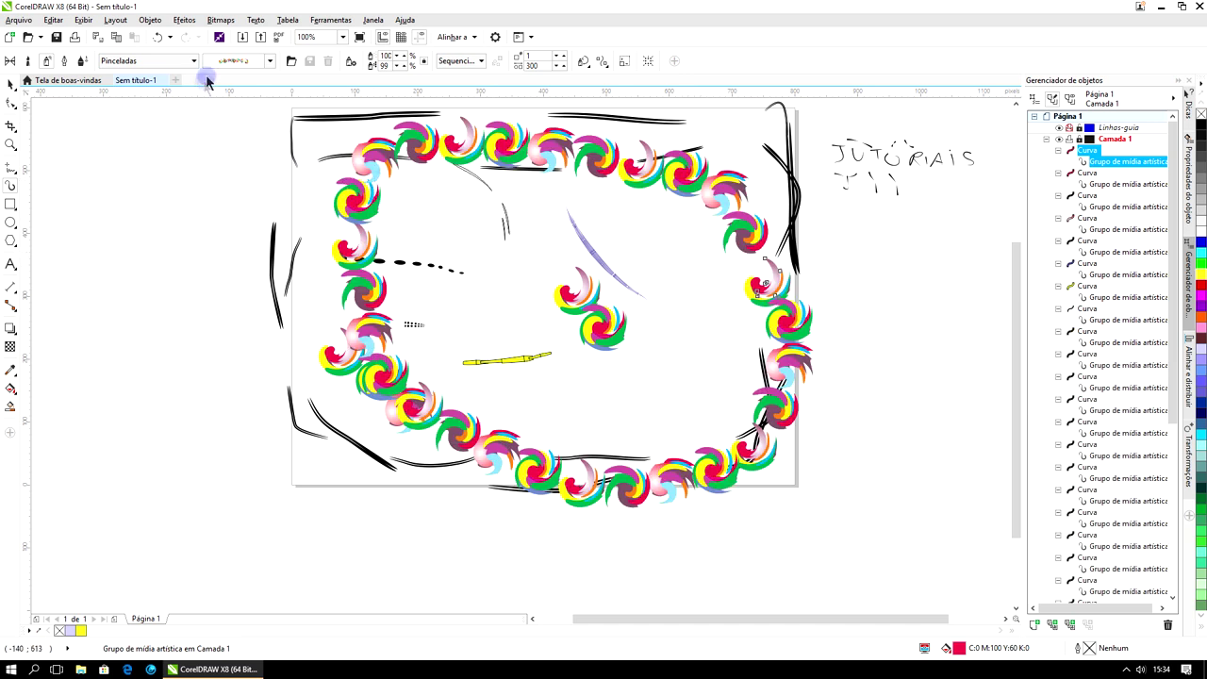
Apply the light-blue leafy spray pattern to the large loop and move the loop off the page's right edge.
left_click(270, 60)
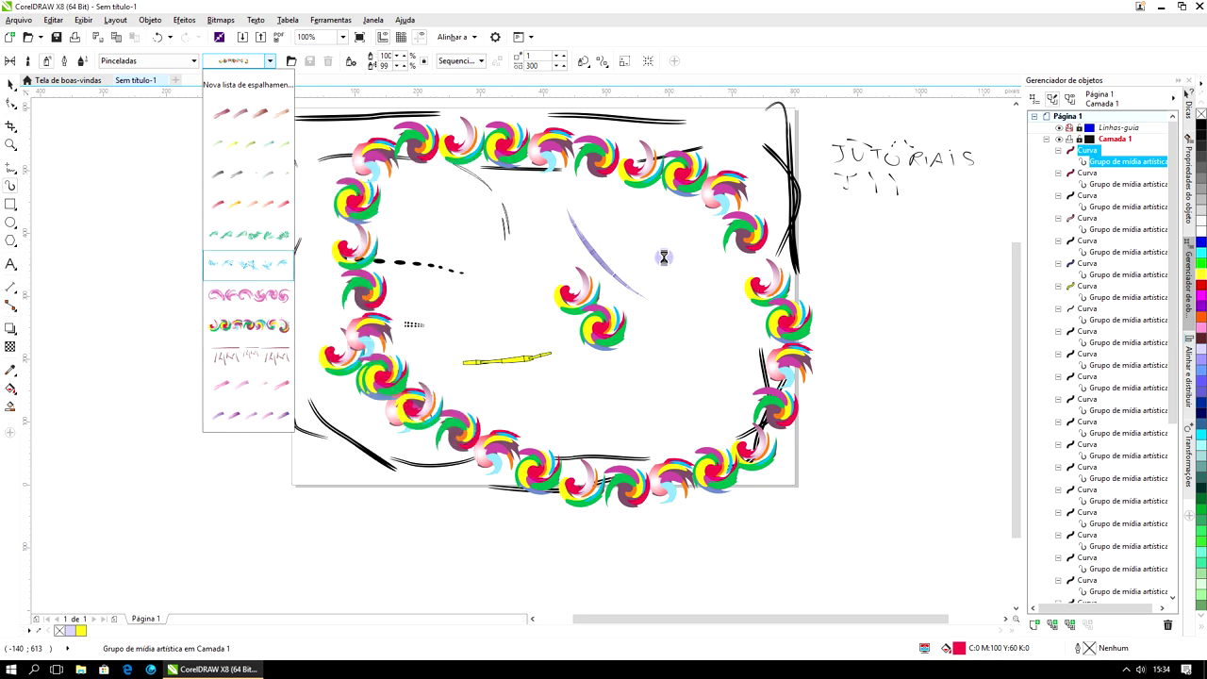
left_click(743, 200)
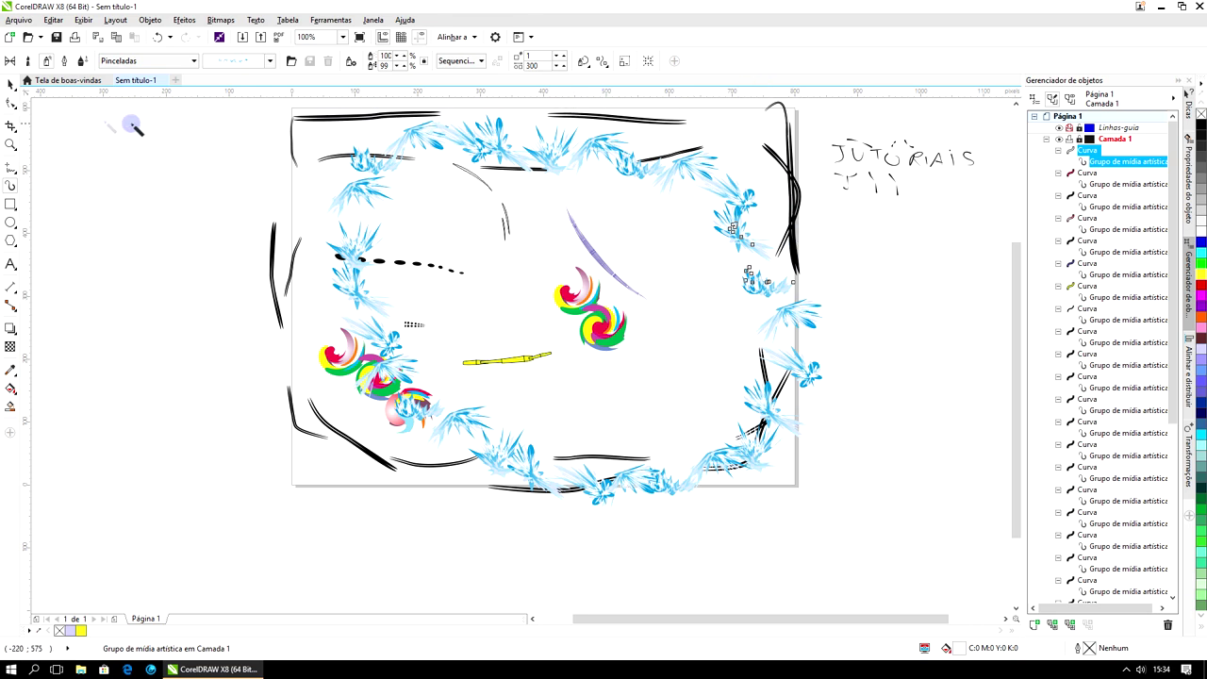
left_click(10, 84)
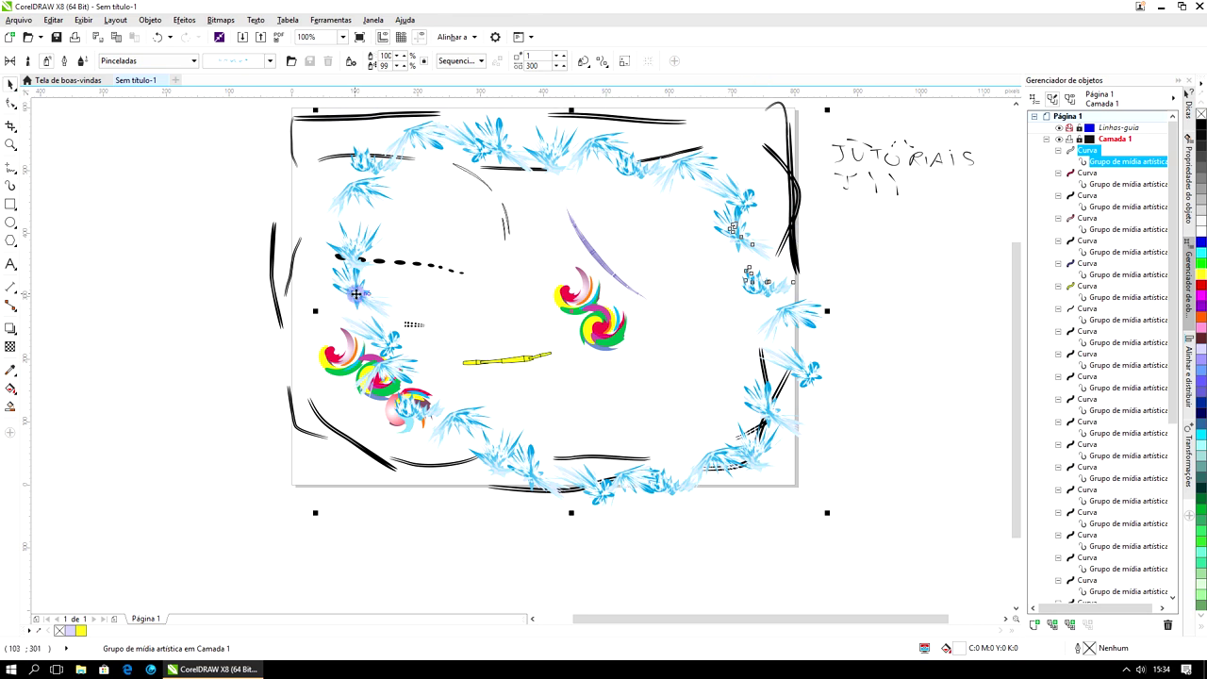
mouse_move(357, 290)
left_mouse_down()
mouse_move(586, 319)
mouse_move(385, 301)
left_mouse_up()
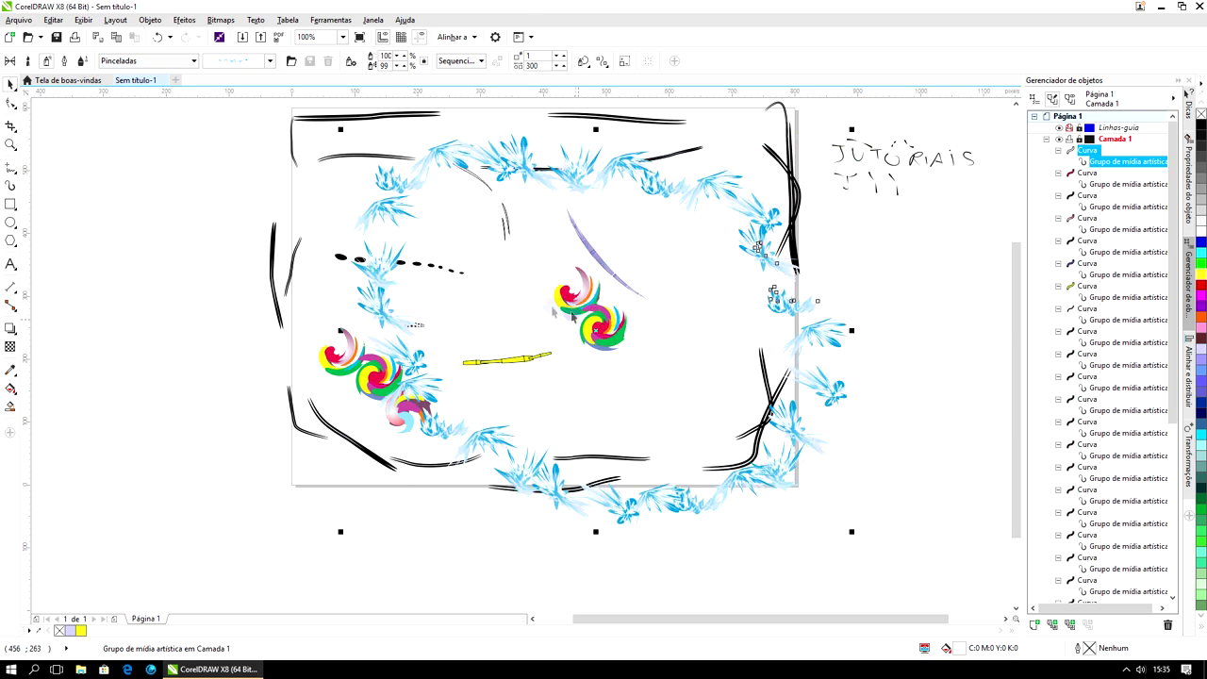
mouse_move(398, 227)
left_mouse_down()
mouse_move(261, 229)
mouse_move(688, 339)
mouse_move(870, 274)
left_mouse_up()
left_click(690, 317)
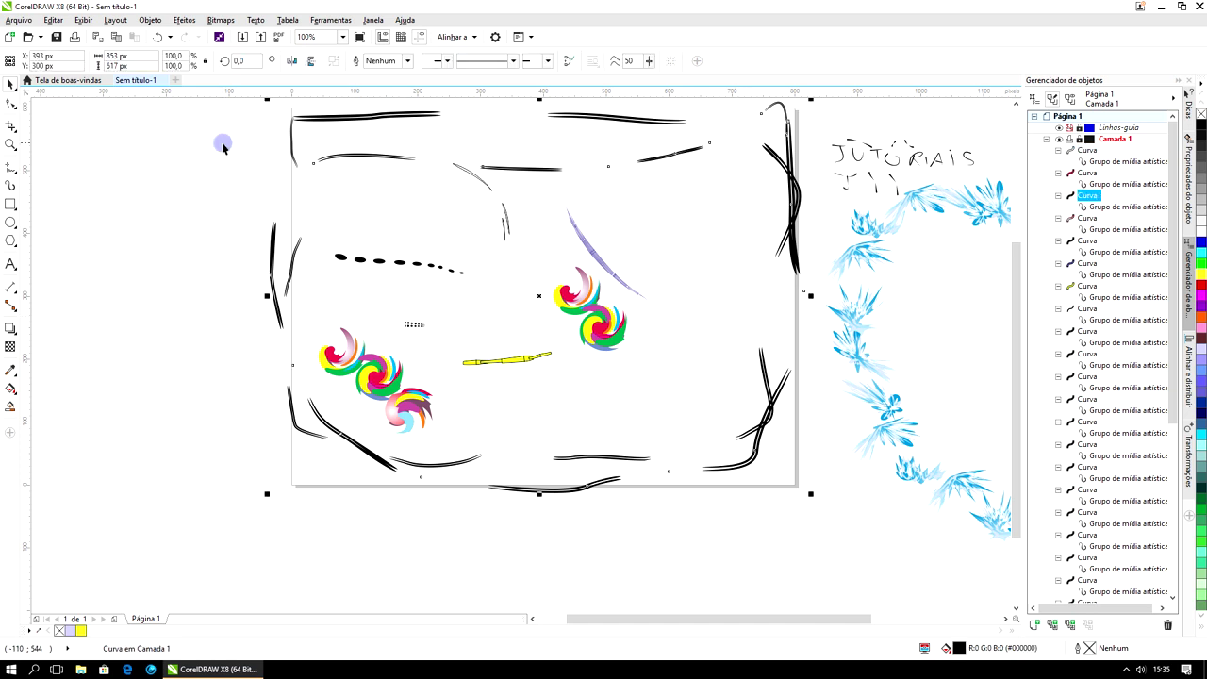
Switch Artistic Media to Calligraphic mode, draw a curved stroke left of the page and handwrite COREL below it.
left_click(10, 185)
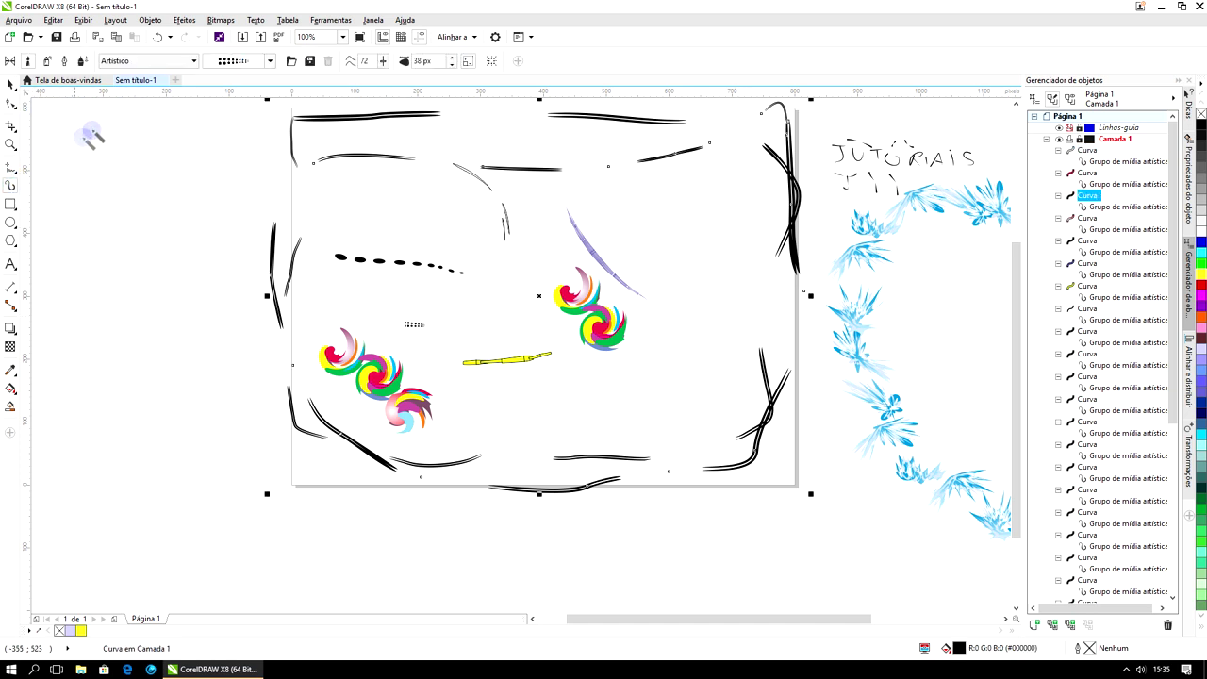
left_click(66, 63)
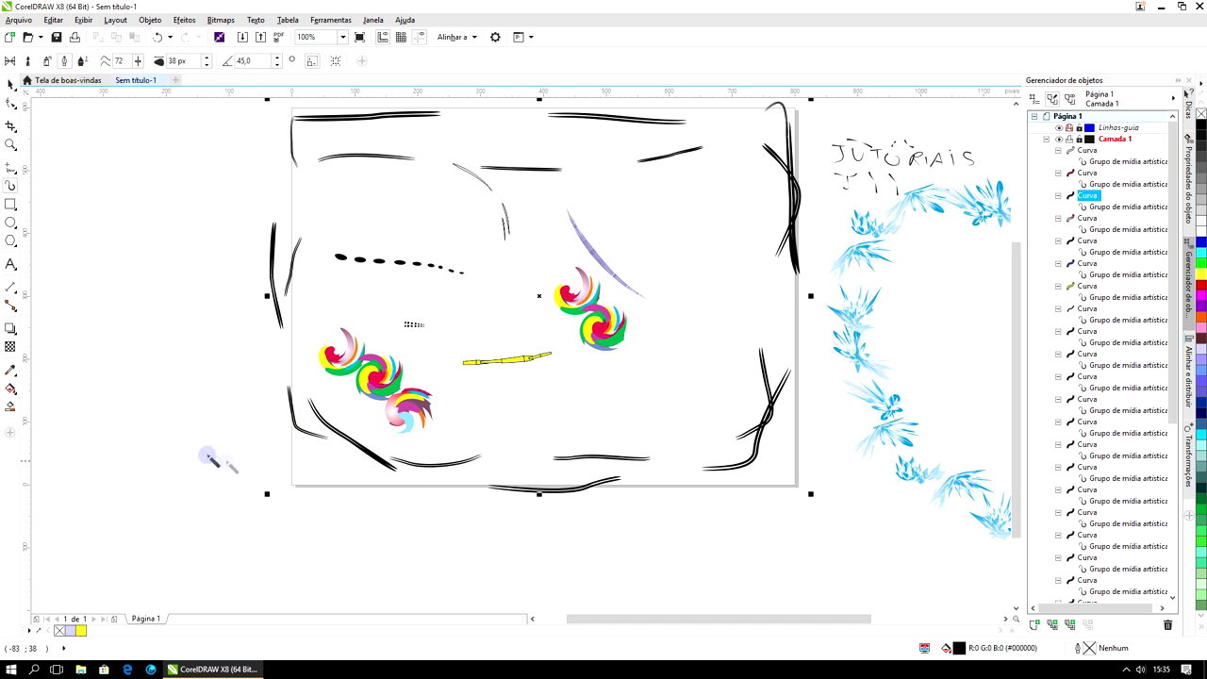
mouse_move(72, 310)
left_mouse_down()
mouse_move(134, 361)
mouse_move(132, 415)
left_mouse_up()
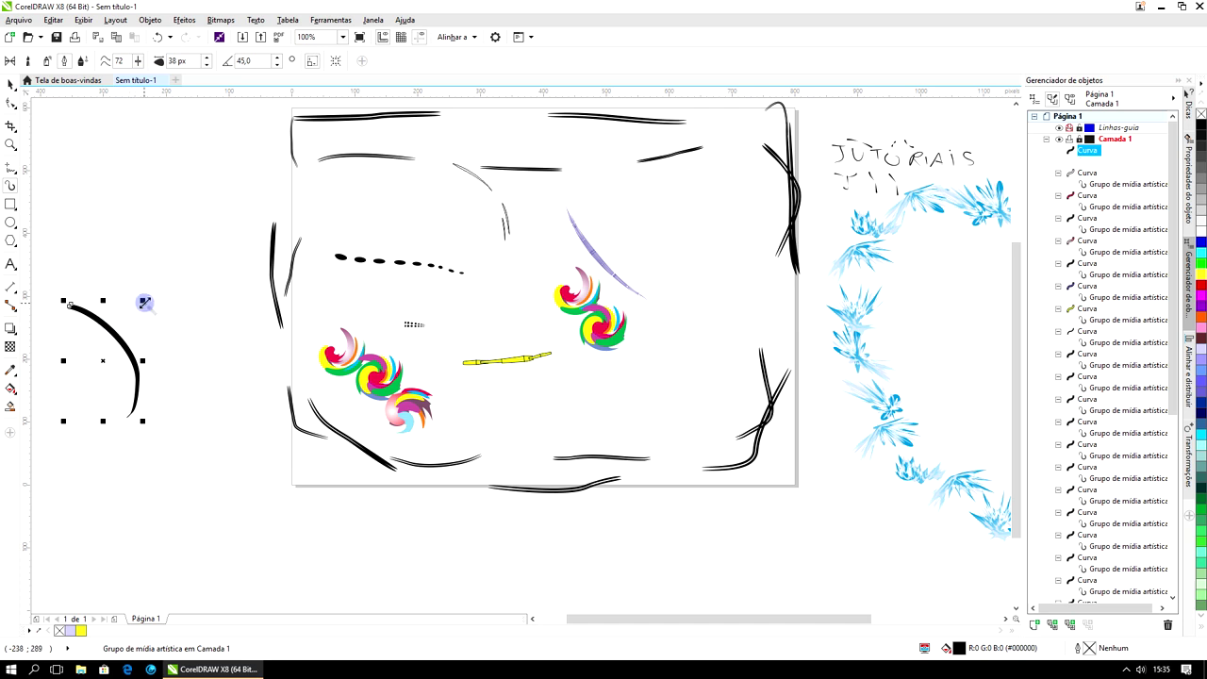
mouse_move(98, 500)
left_mouse_down()
mouse_move(71, 521)
mouse_move(91, 564)
mouse_move(121, 568)
left_mouse_up()
mouse_move(166, 509)
left_mouse_down()
mouse_move(153, 560)
mouse_move(171, 517)
mouse_move(155, 513)
mouse_move(224, 558)
left_mouse_up()
mouse_move(222, 514)
left_mouse_down()
mouse_move(251, 557)
mouse_move(273, 543)
mouse_move(307, 554)
mouse_move(296, 544)
mouse_move(310, 540)
mouse_move(330, 562)
mouse_move(390, 564)
left_mouse_up()
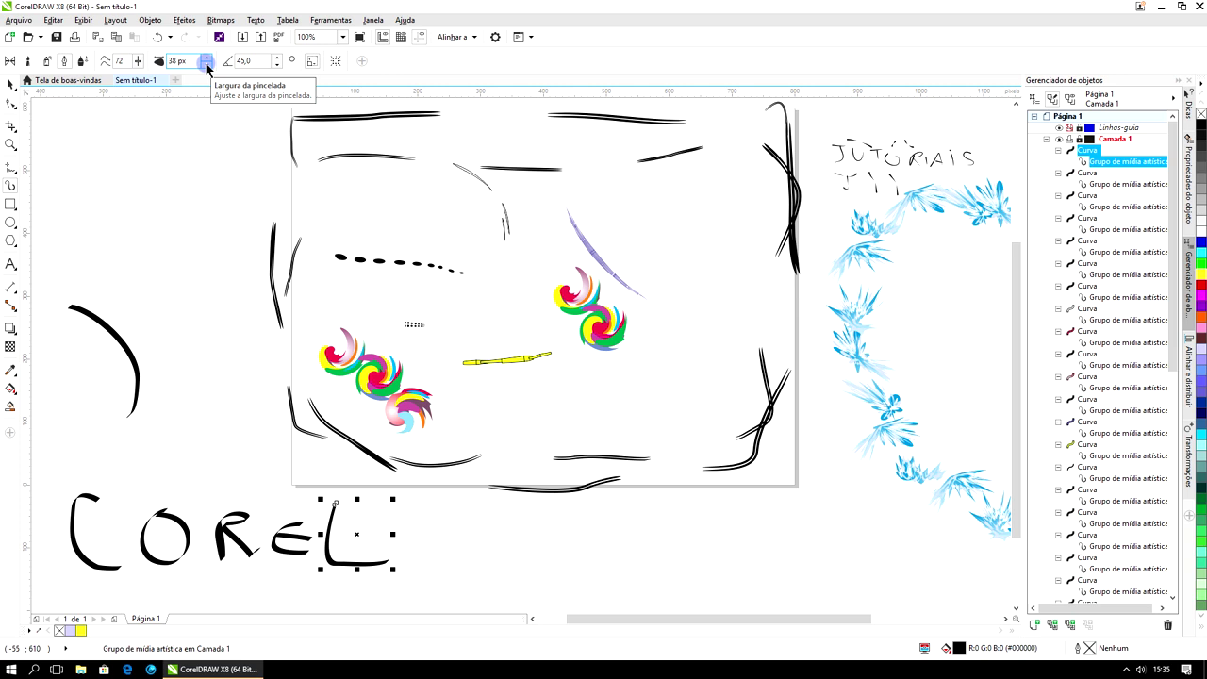
Switch Artistic Media to Pressure mode, draw three freehand curves left of the page and deselect the last one.
left_click(168, 180)
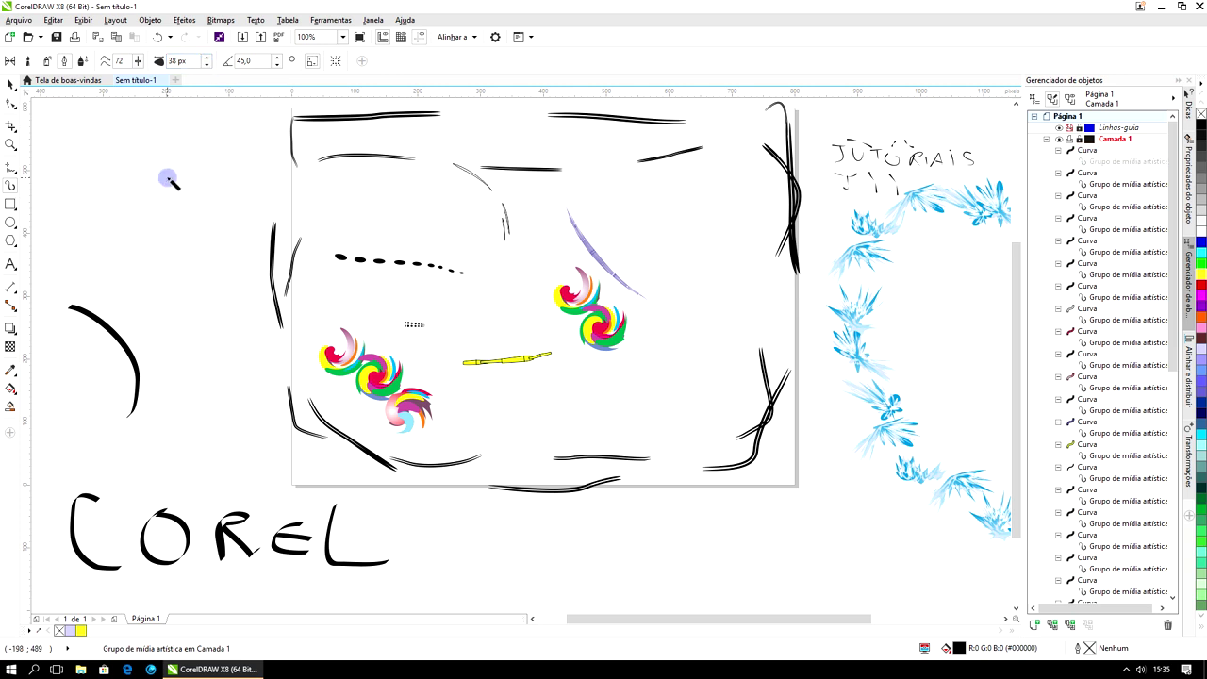
left_click(83, 62)
left_click(83, 62)
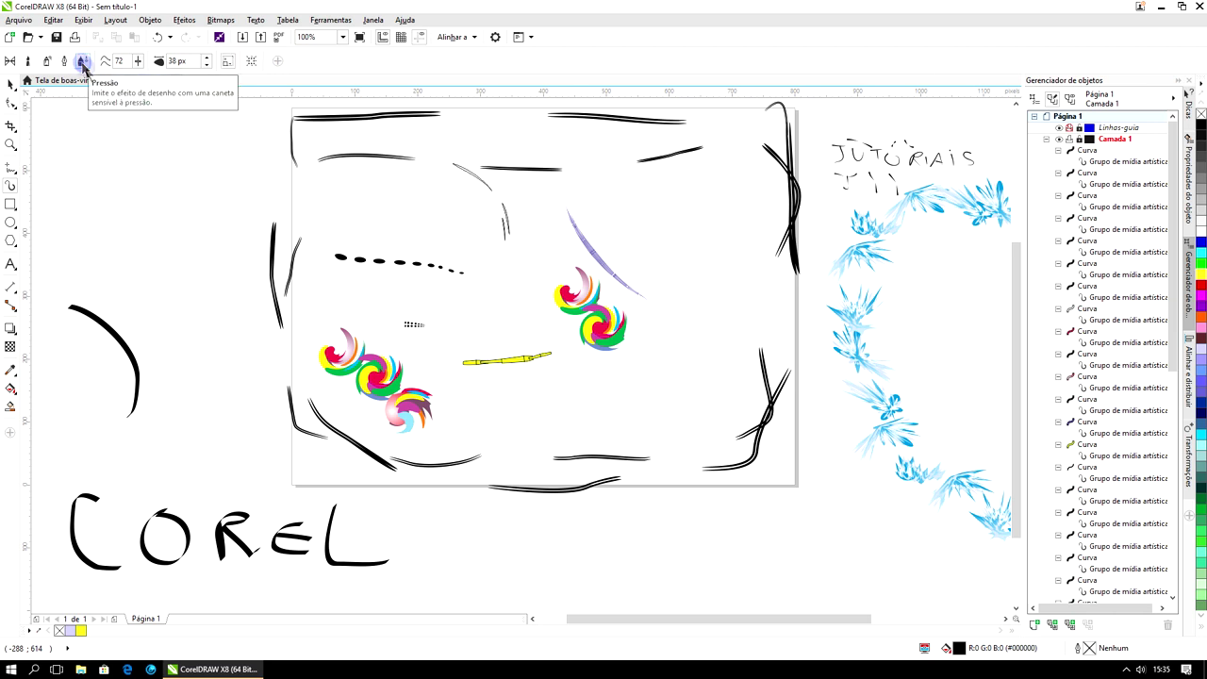
mouse_move(94, 142)
left_mouse_down()
mouse_move(115, 162)
mouse_move(137, 244)
left_mouse_up()
mouse_move(122, 179)
left_mouse_down()
mouse_move(235, 198)
mouse_move(269, 192)
left_mouse_up()
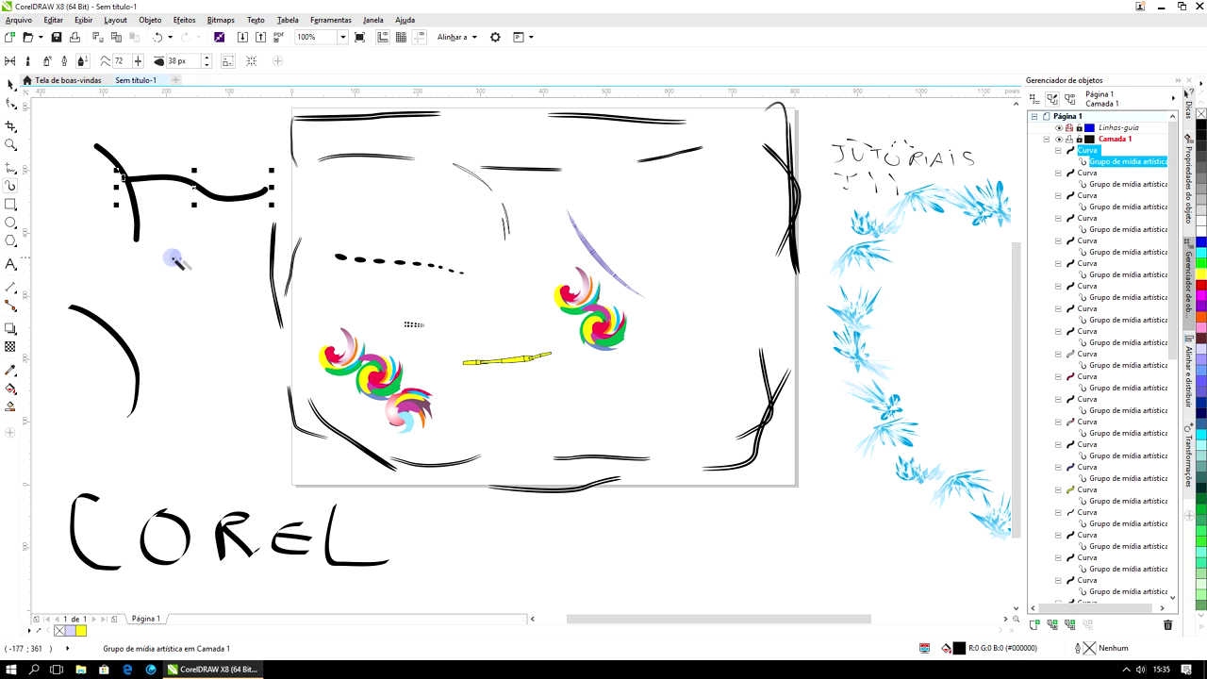
mouse_move(96, 275)
left_mouse_down()
mouse_move(148, 286)
mouse_move(221, 351)
left_mouse_up()
key("Escape")
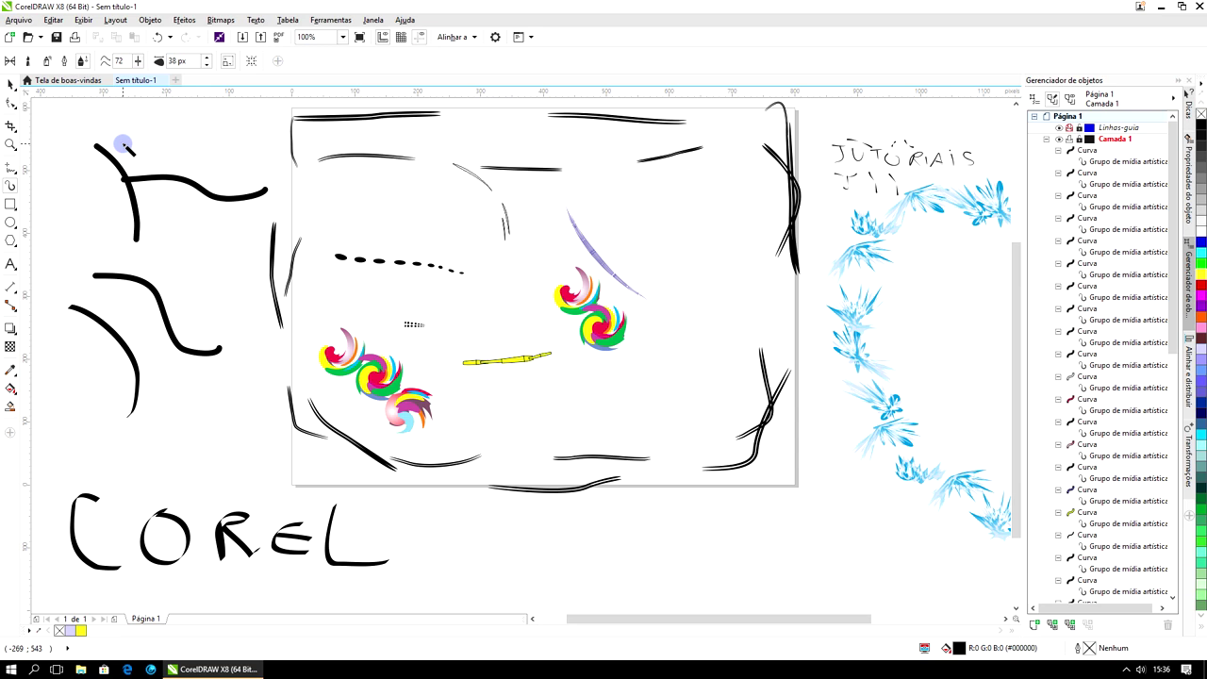
Delete all the drawn strokes and import the DSC01804 photo, sized to cover the page.
key("ctrl+a")
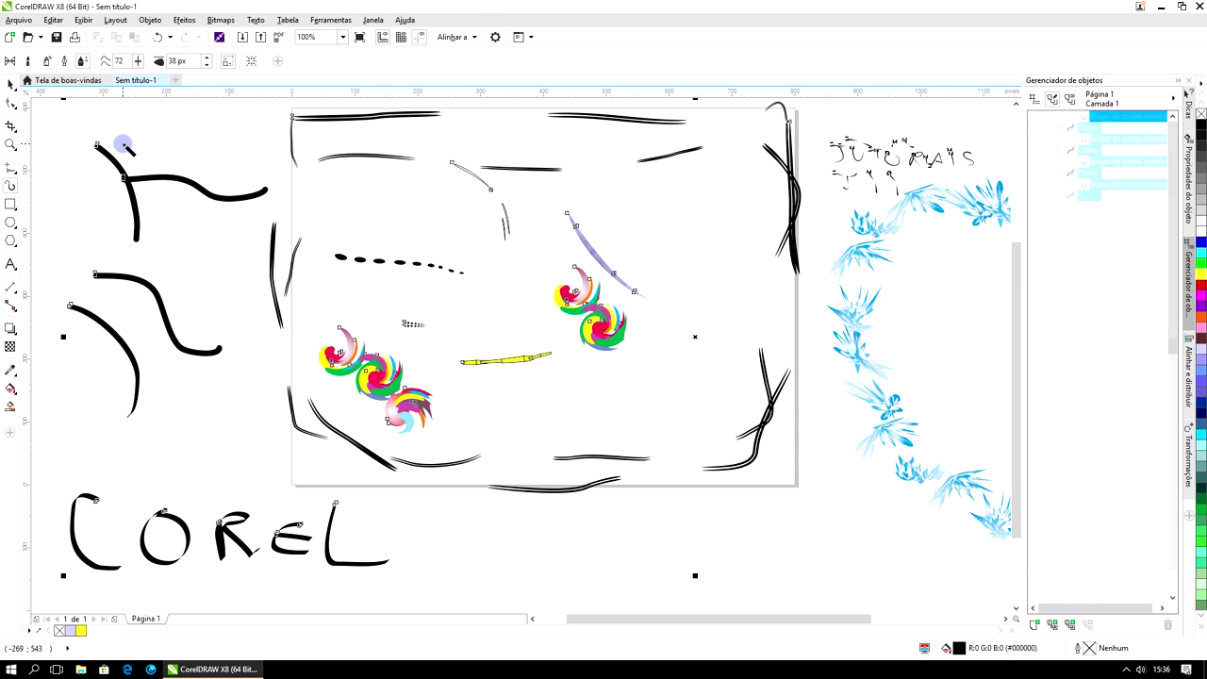
key("Delete")
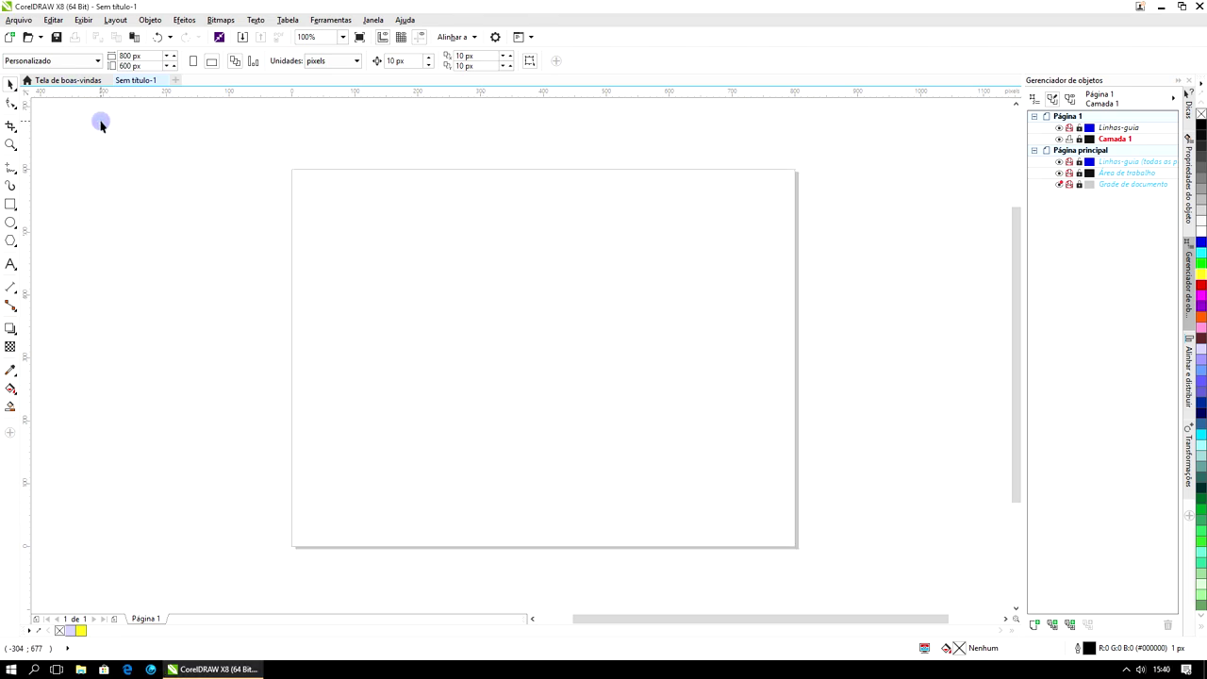
key("ctrl+i")
left_click(155, 112)
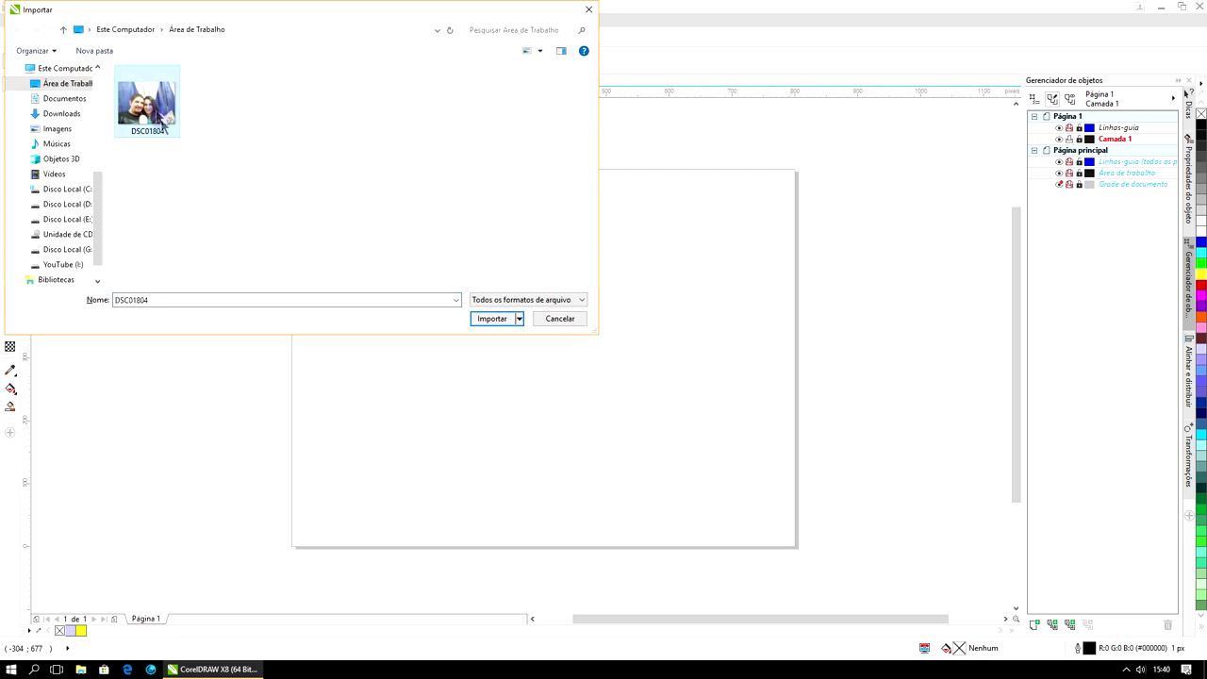
left_click(490, 317)
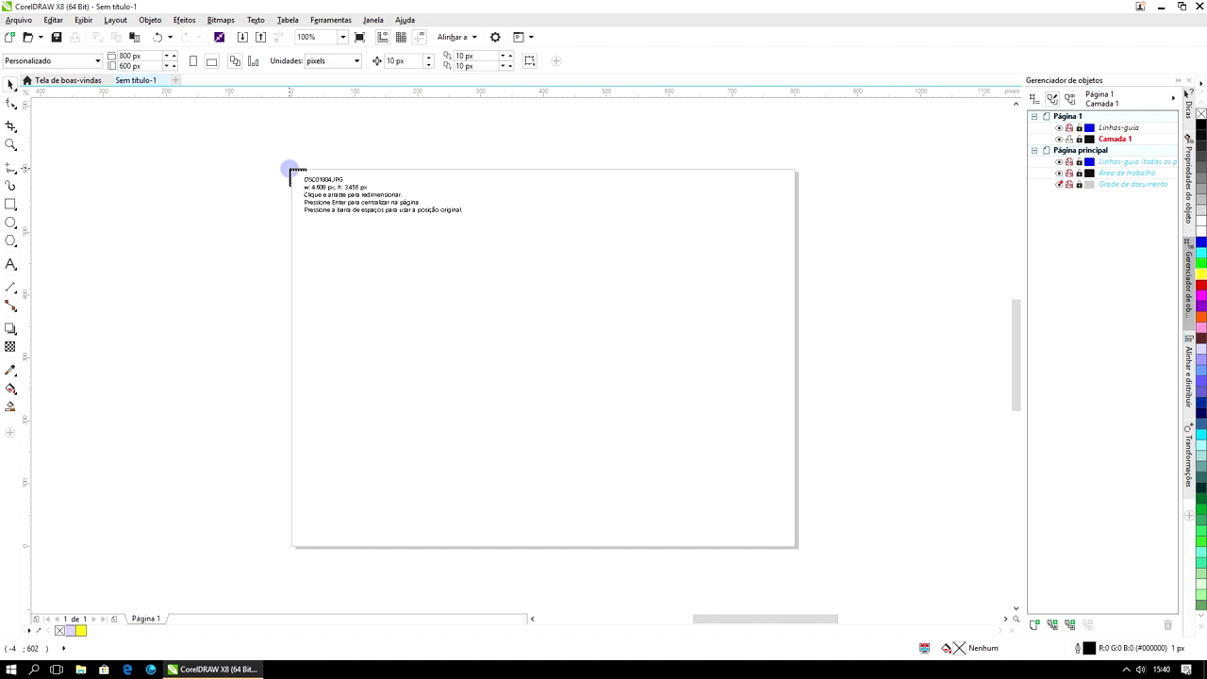
left_click_drag(292, 170, 796, 586)
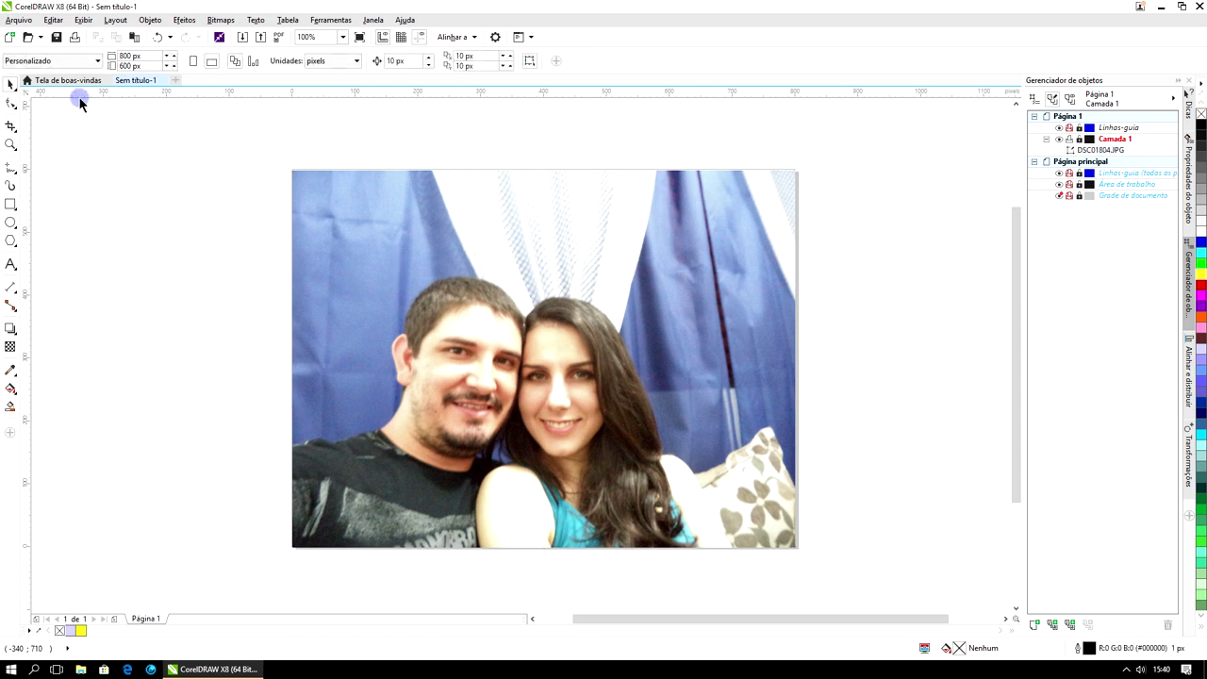
With Artistic Media in Sprayer mode and the light-blue leafy Pinceladas pattern, draw a stroke along the photo's left edge.
left_click(11, 186)
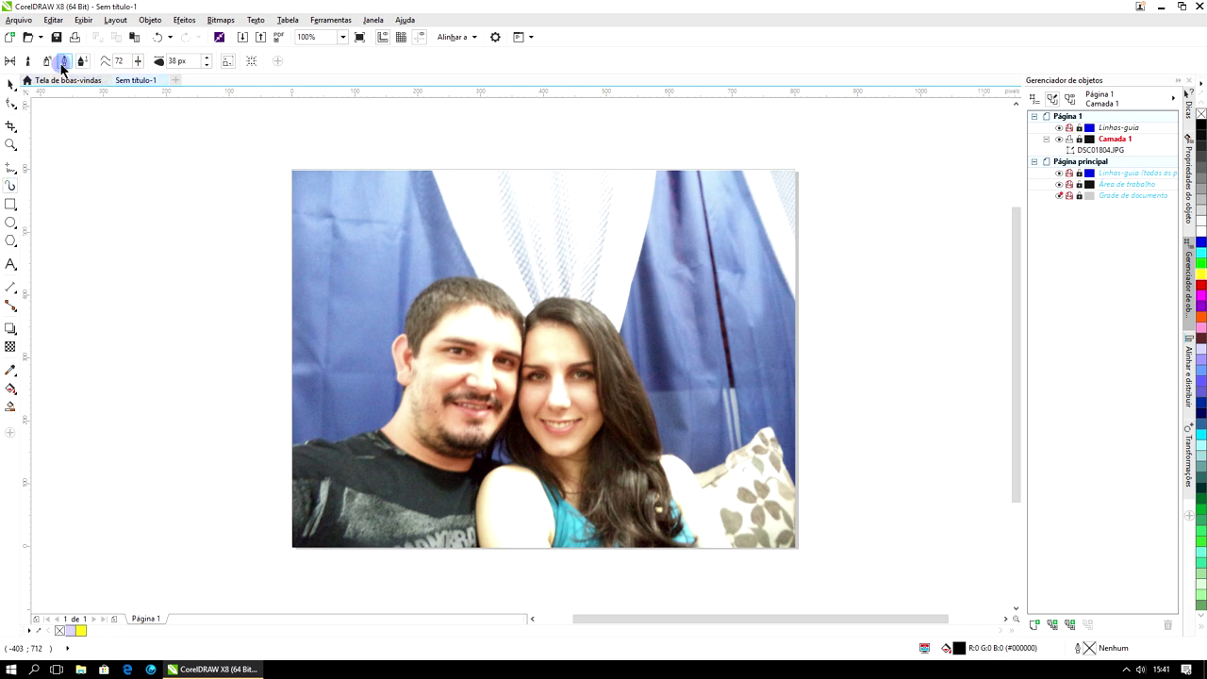
left_click(45, 61)
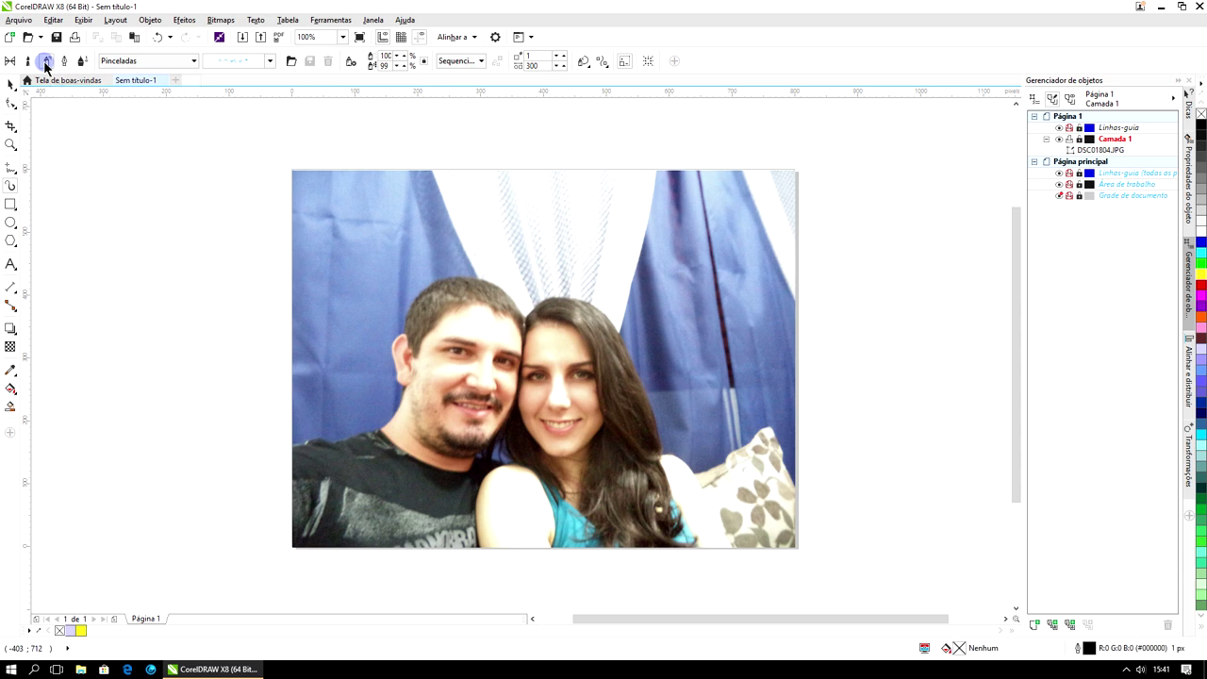
left_click(270, 61)
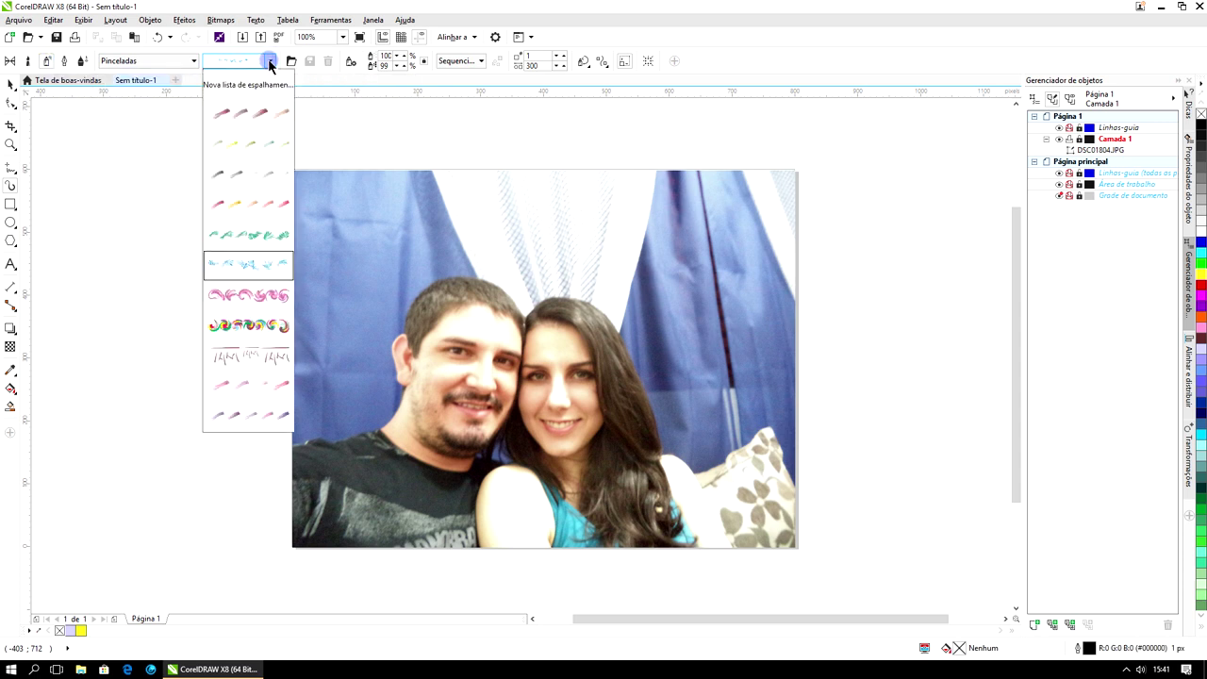
left_click(255, 265)
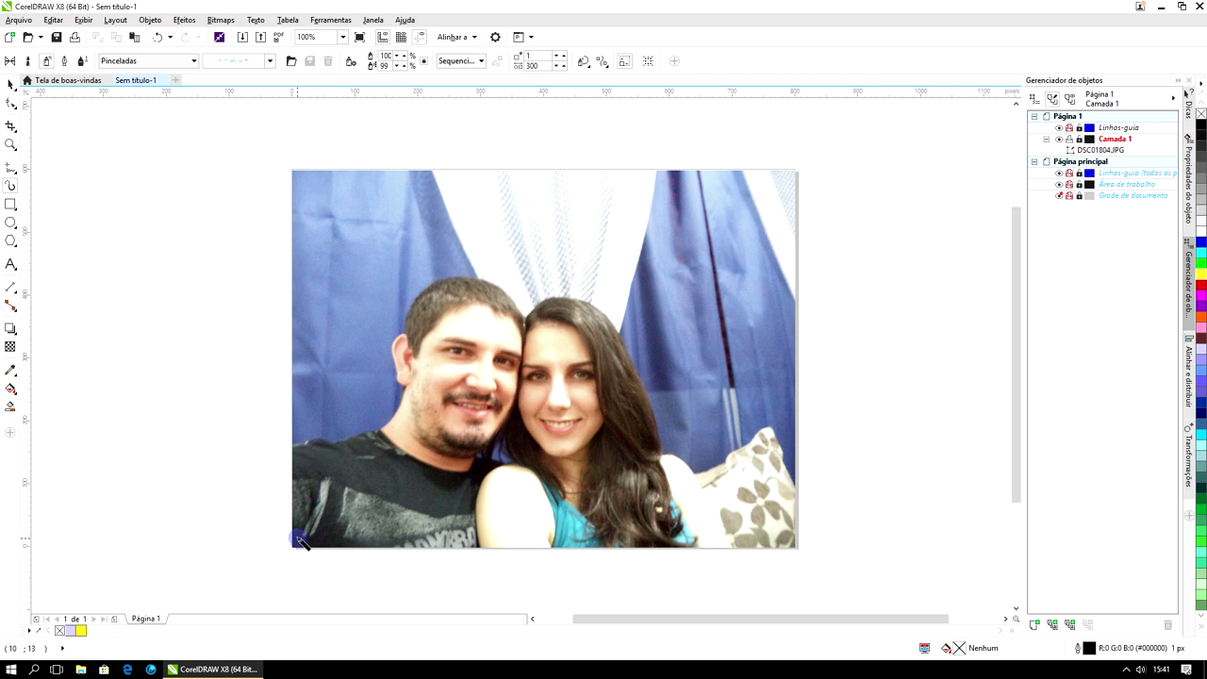
left_click_drag(297, 547, 299, 484)
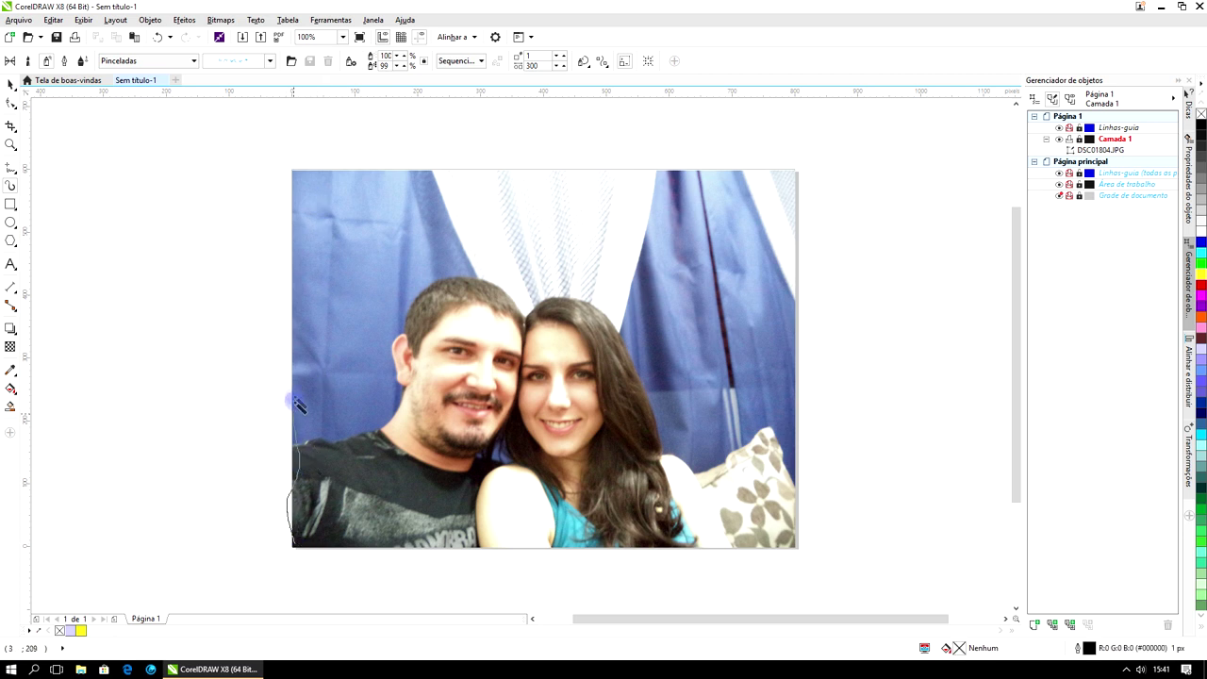
left_click_drag(295, 242, 300, 176)
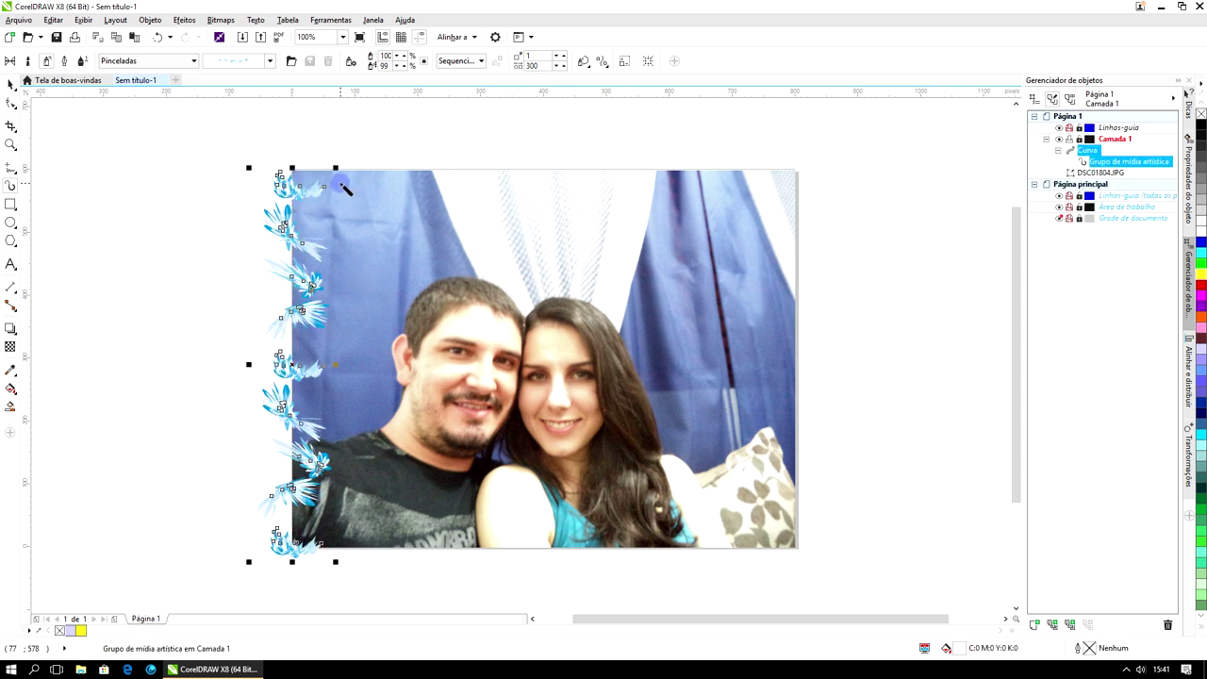
Spray the same leafy pattern along the photo's top and right edges, undoing and redrawing the right stroke closer to the edge.
left_click_drag(339, 186, 433, 192)
mouse_move(611, 194)
left_mouse_down()
mouse_move(790, 186)
mouse_move(729, 381)
mouse_move(759, 486)
mouse_move(785, 521)
left_mouse_up()
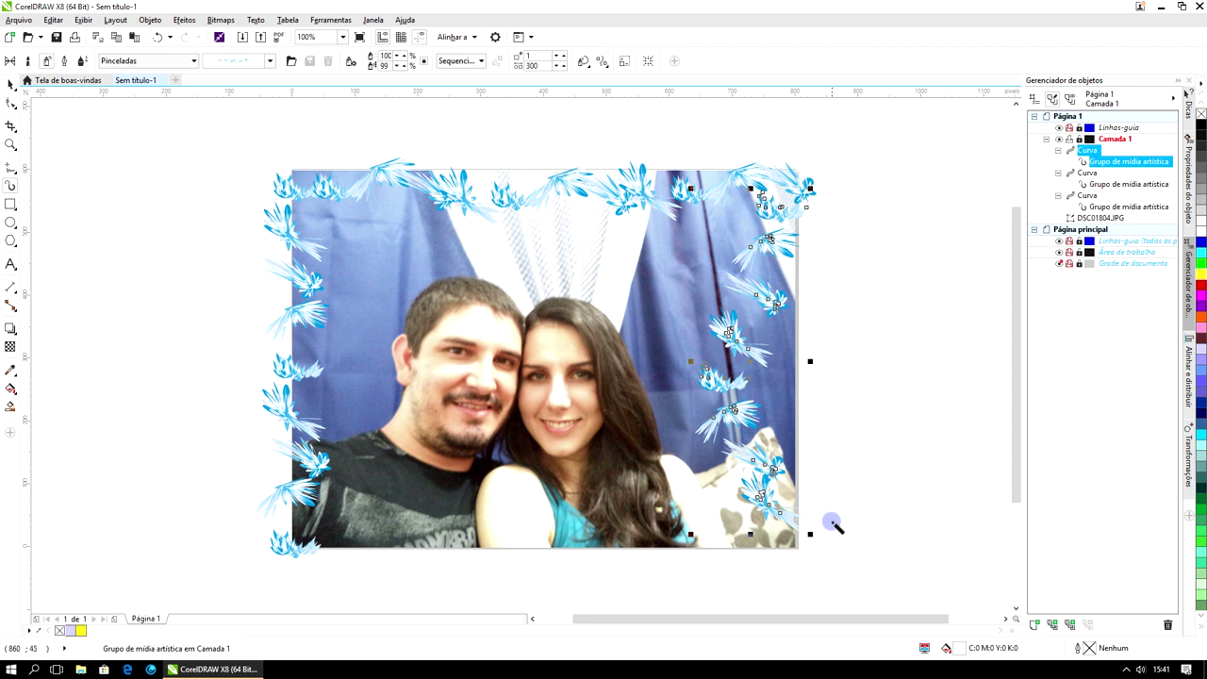
key("ctrl+z")
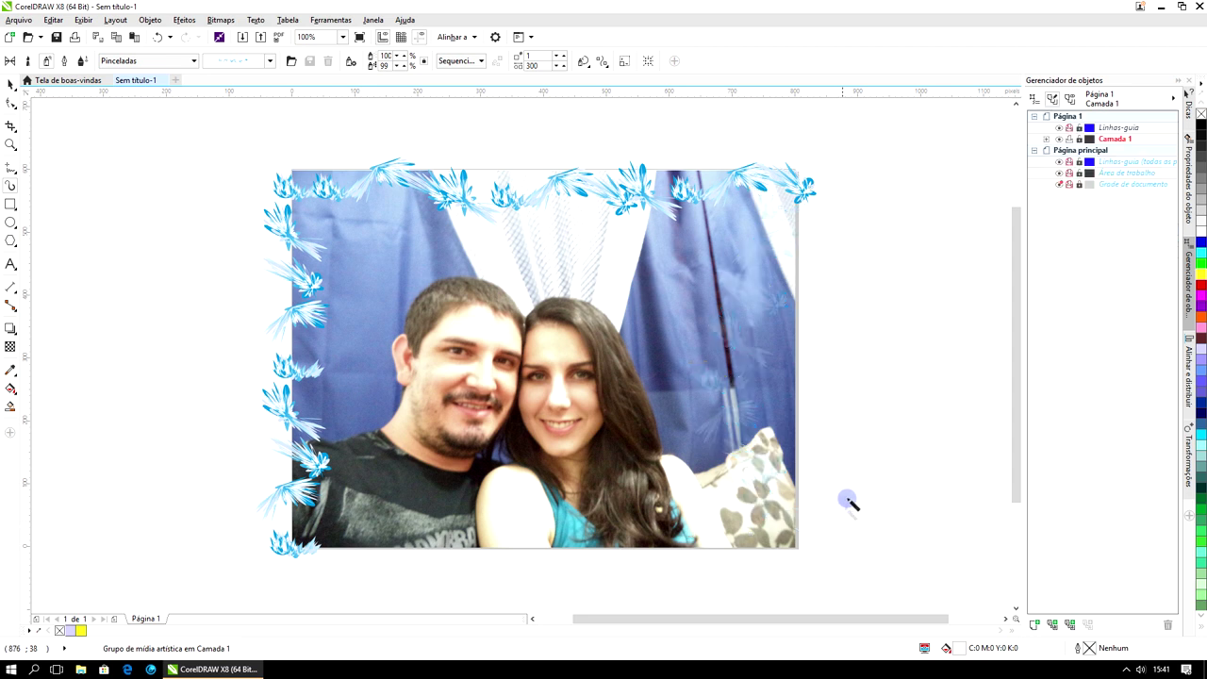
left_click_drag(779, 192, 780, 327)
left_click_drag(786, 441, 781, 543)
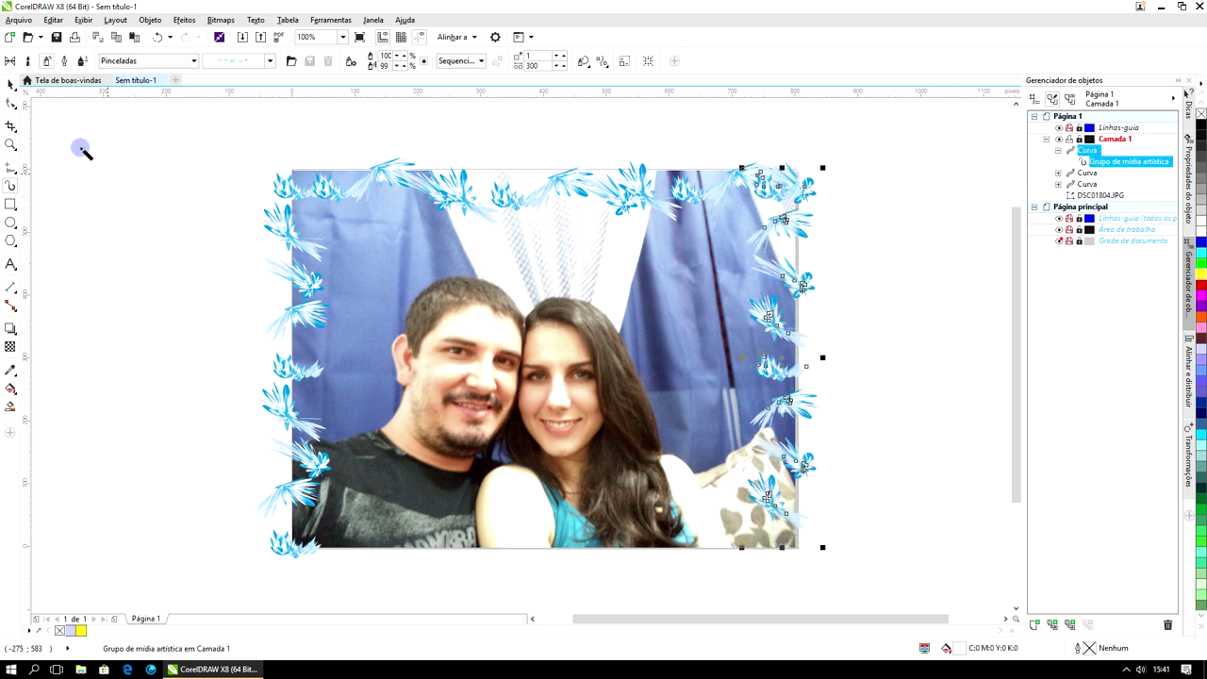
Move the right, top and left leafy strokes inward so they frame the photo inside the page, and deselect them.
left_click(782, 460)
left_click_drag(782, 460, 765, 462)
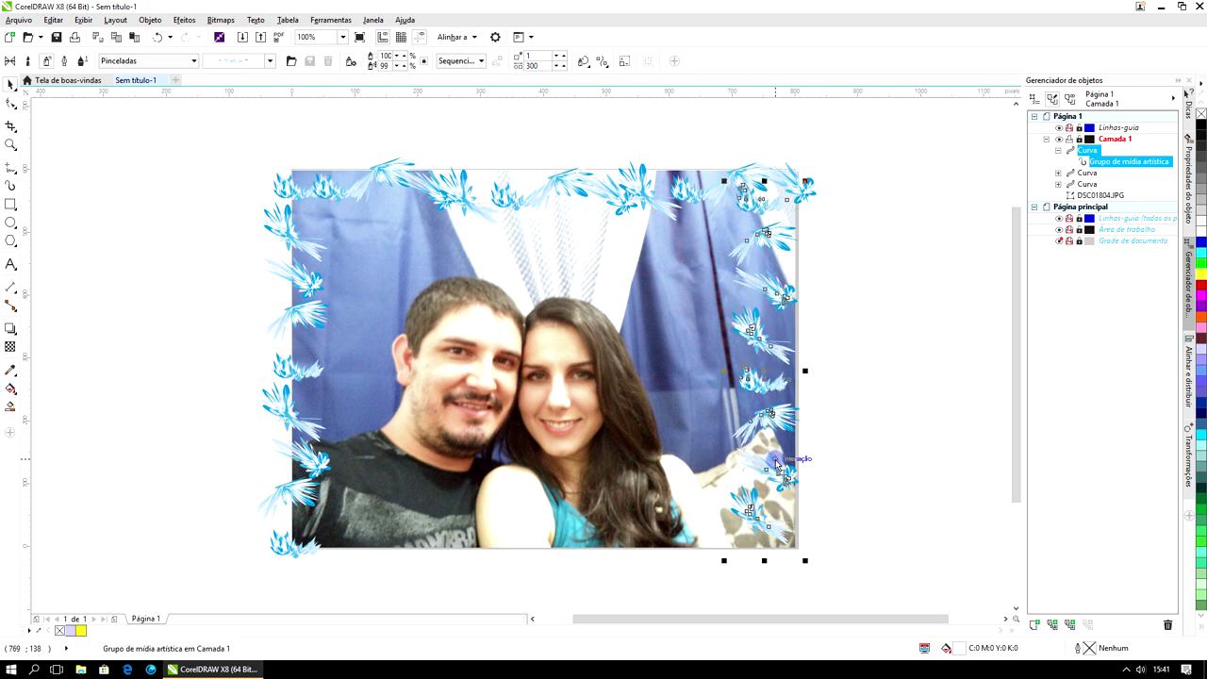
left_click(863, 335)
left_click(657, 209)
left_click_drag(657, 210, 643, 223)
left_click_drag(800, 200, 735, 219)
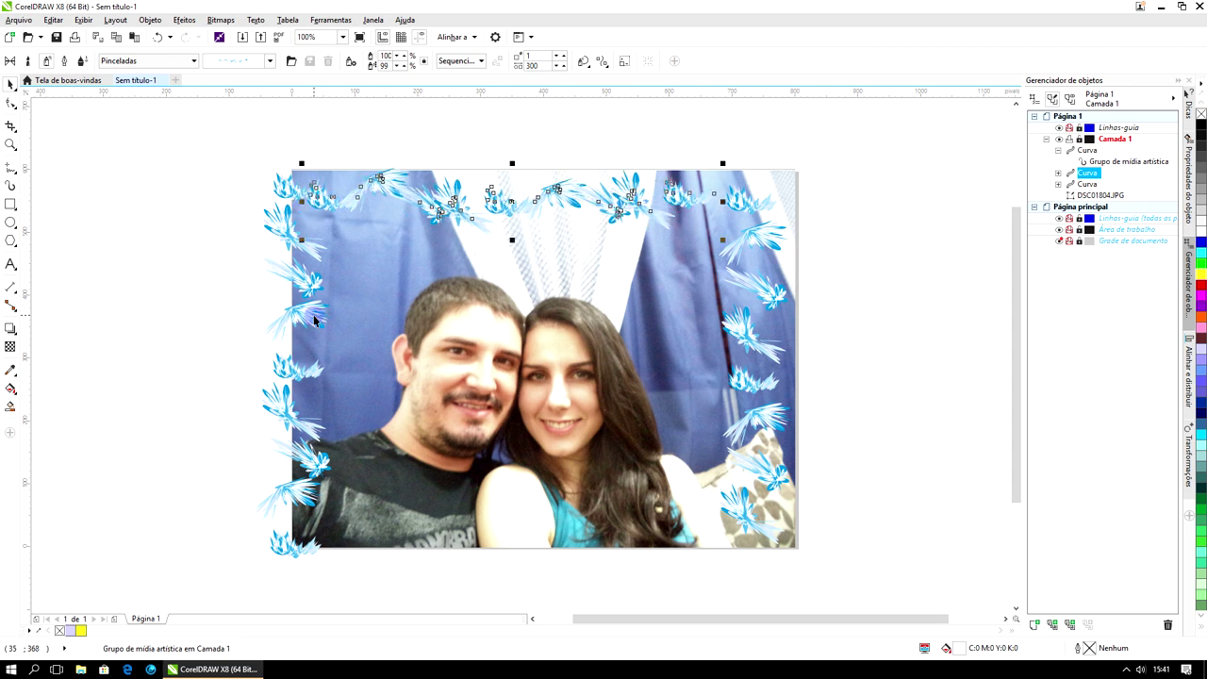
left_click(298, 321)
left_click_drag(296, 323, 318, 319)
left_click(149, 294)
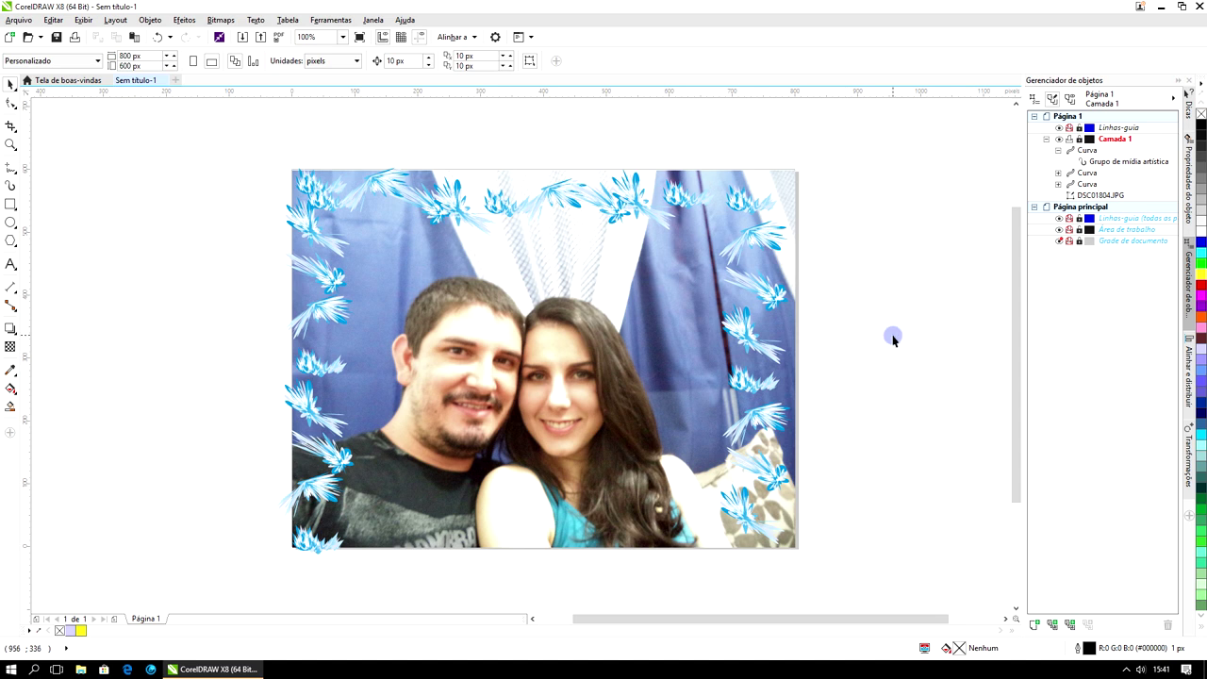
Switch Artistic Media to Preset mode and draw black moustaches on both faces and two eyebrows on the man's face.
left_click(11, 187)
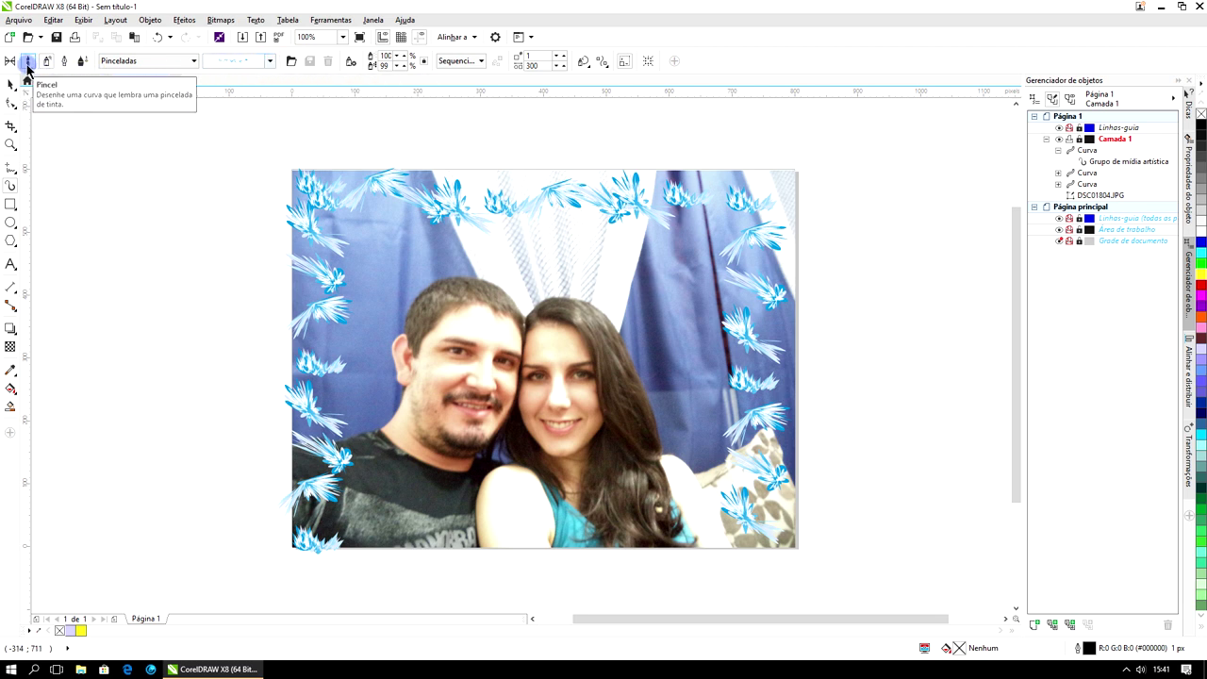
left_click(47, 61)
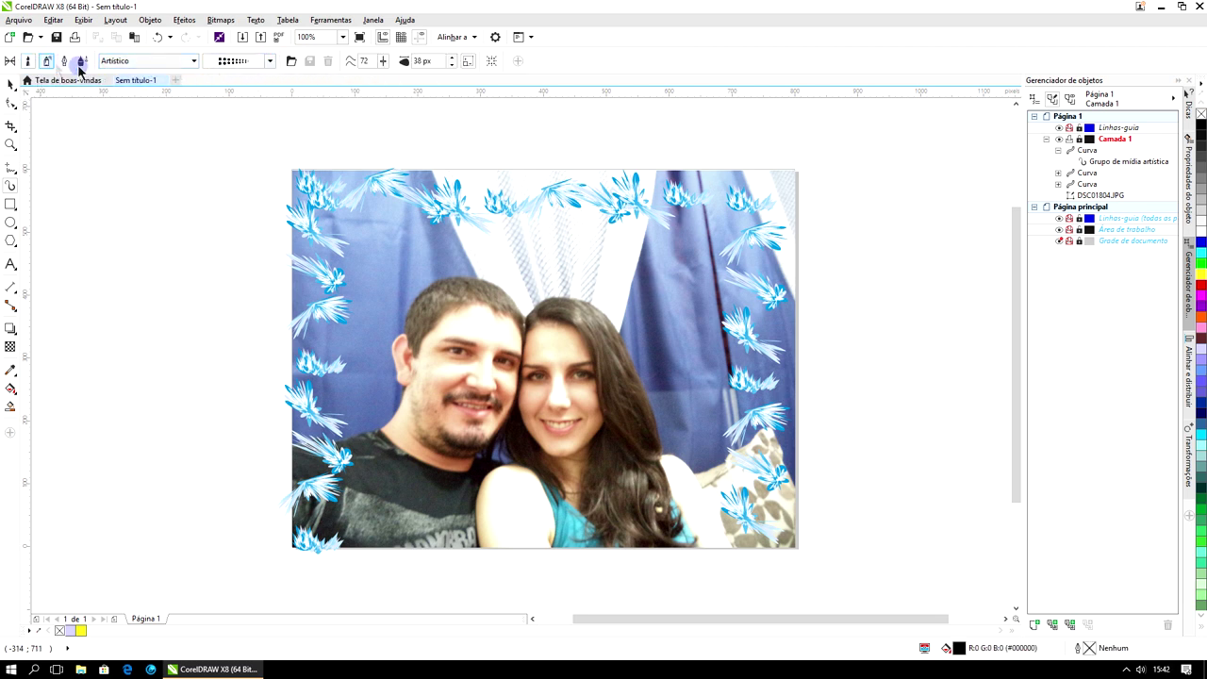
left_click(10, 62)
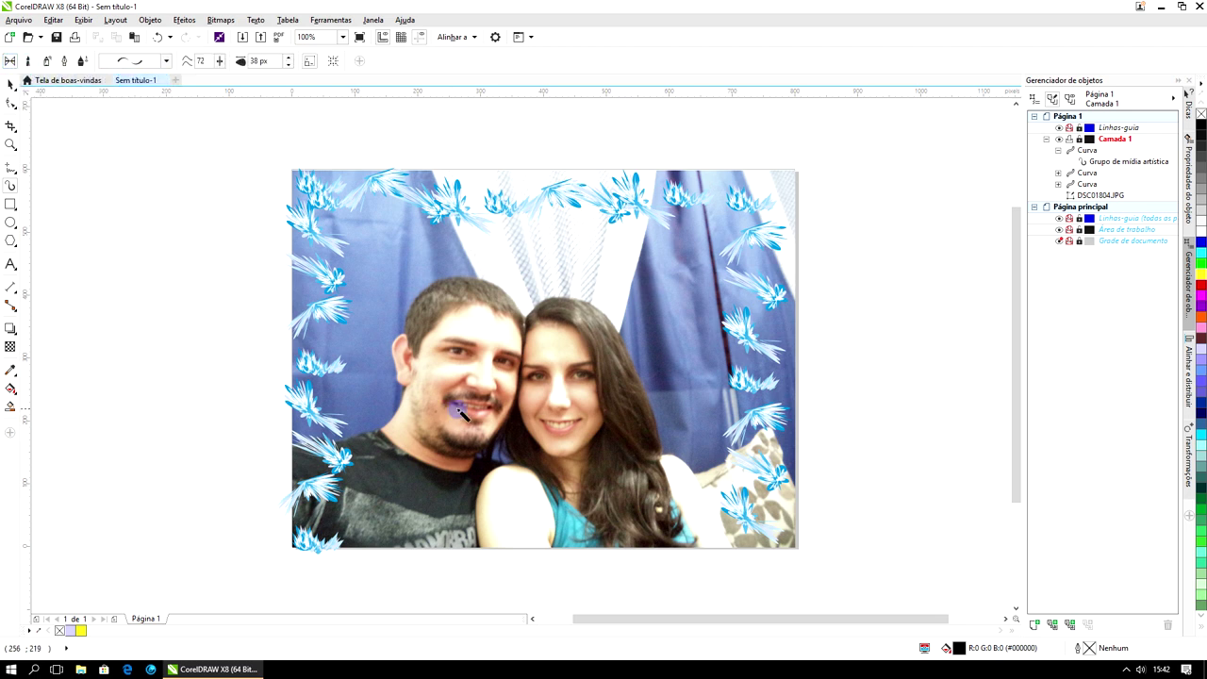
left_click_drag(445, 393, 504, 411)
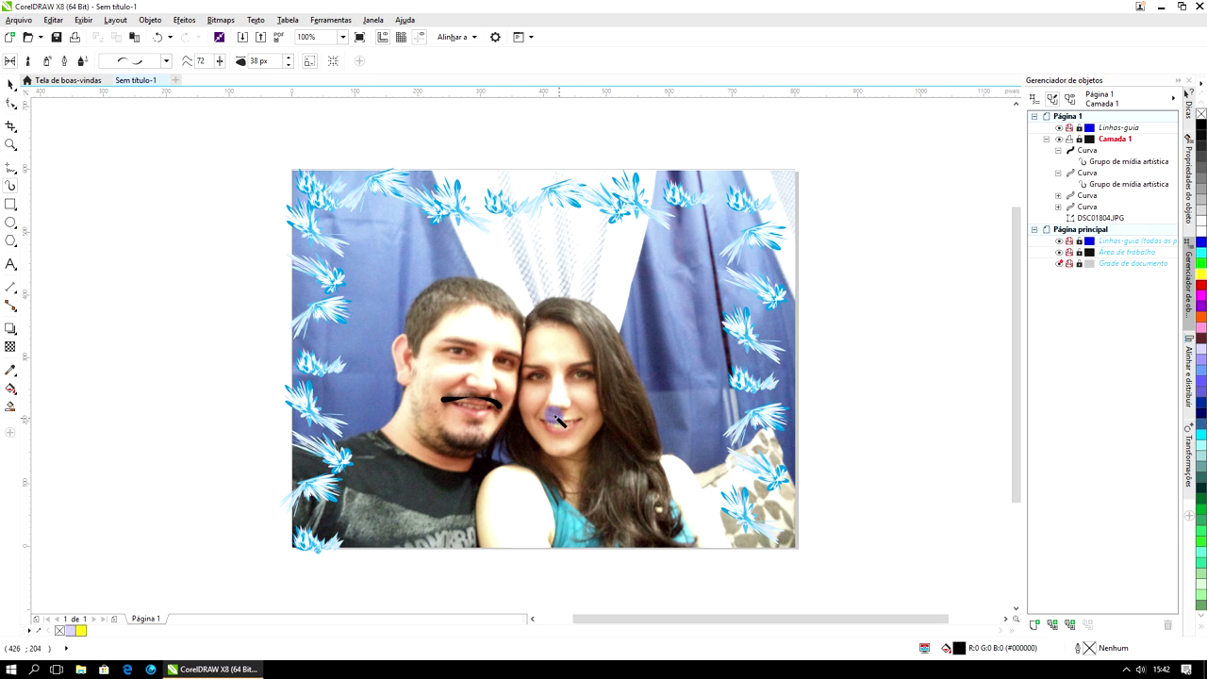
left_click_drag(528, 412, 599, 415)
left_click(886, 397)
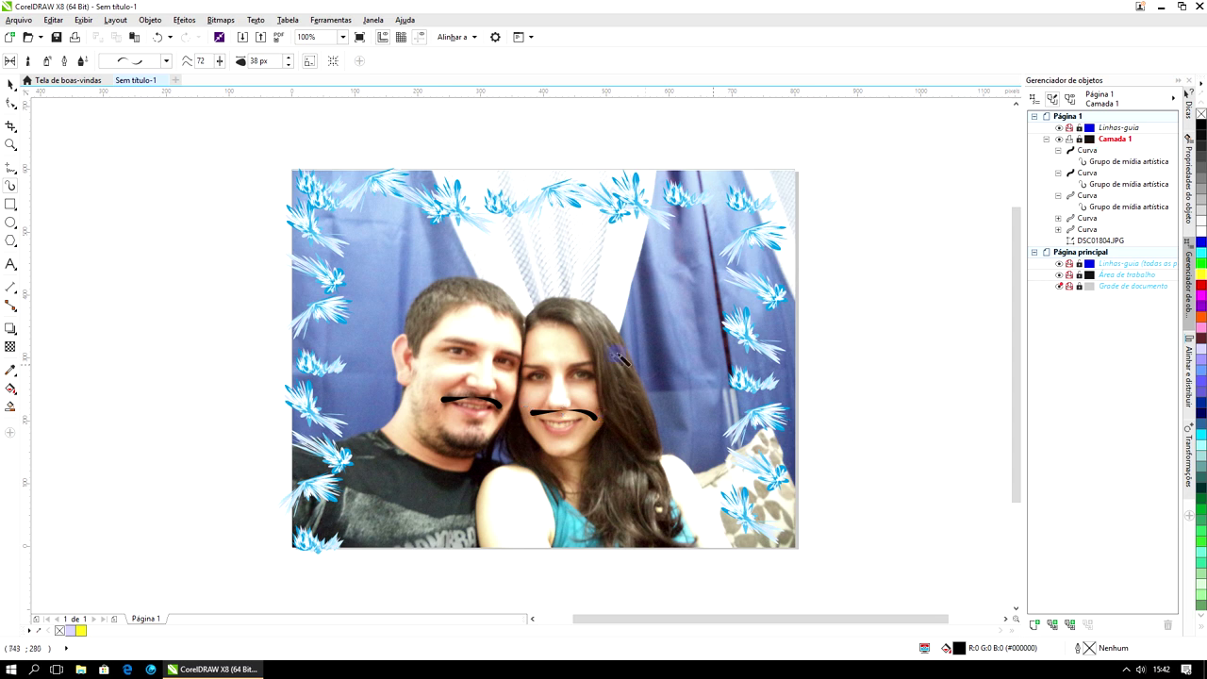
mouse_move(472, 343)
left_mouse_down()
mouse_move(435, 338)
mouse_move(521, 359)
left_mouse_up()
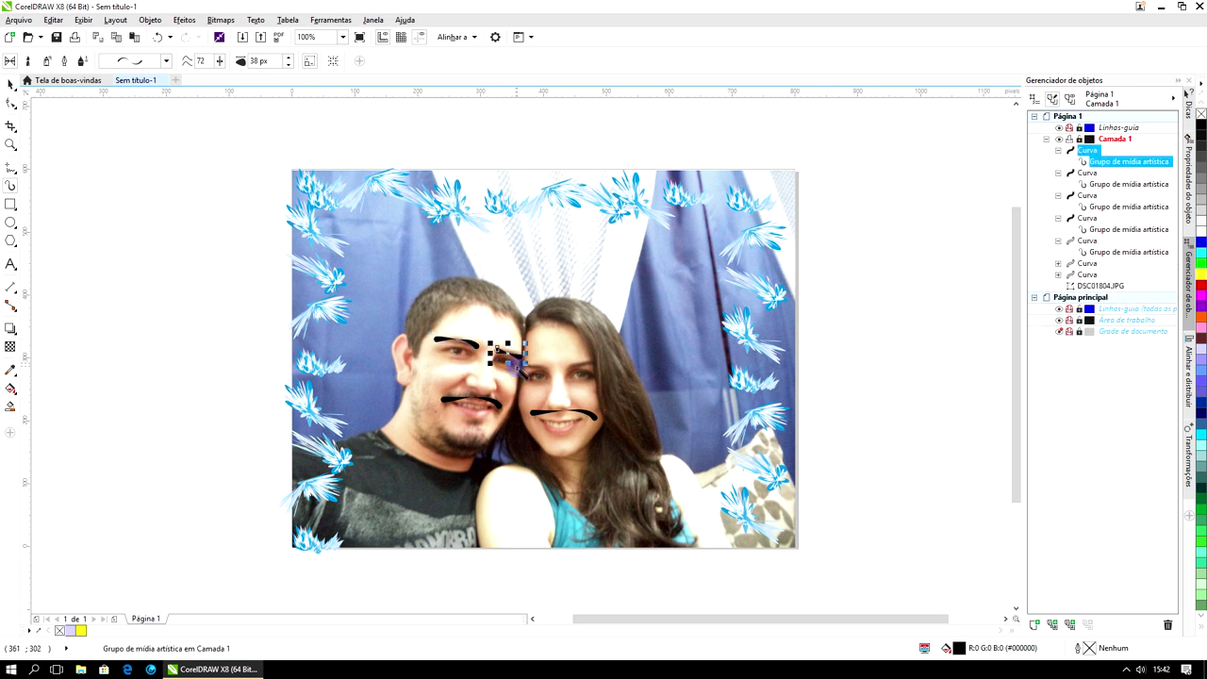
left_click(888, 318)
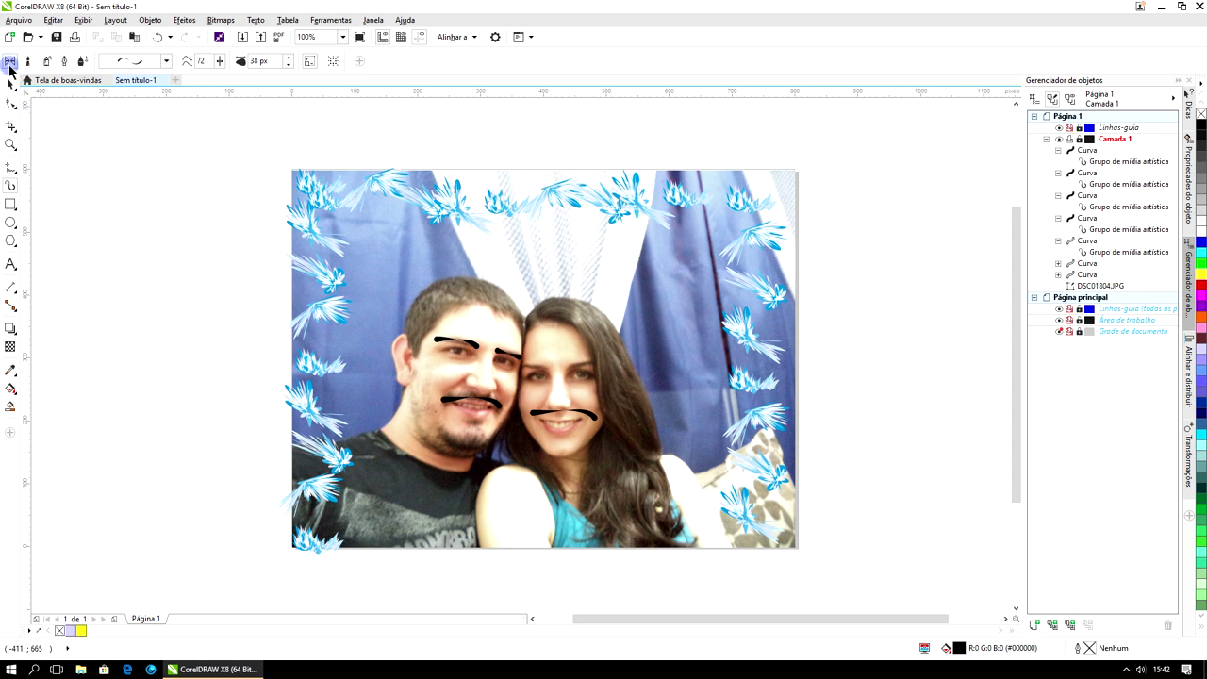
Review the available Preset strokes and the Sprayer mode's Pinceladas patterns without choosing another one.
left_click(165, 62)
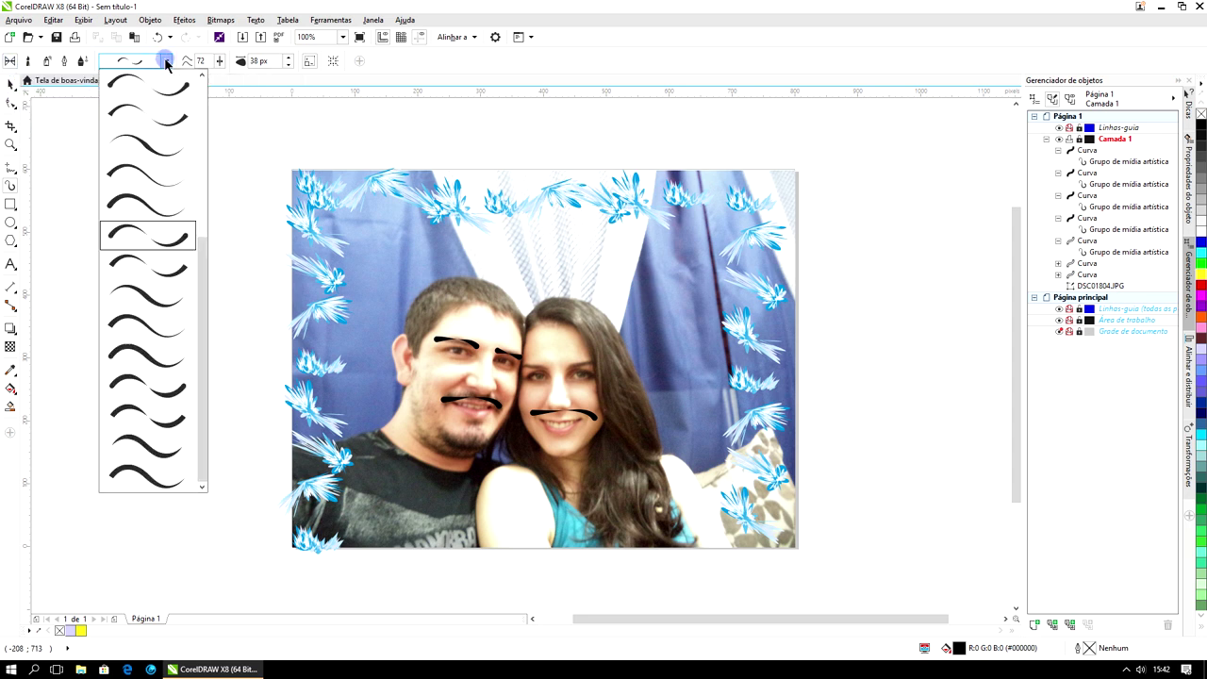
scroll(201, 247, "up", 1)
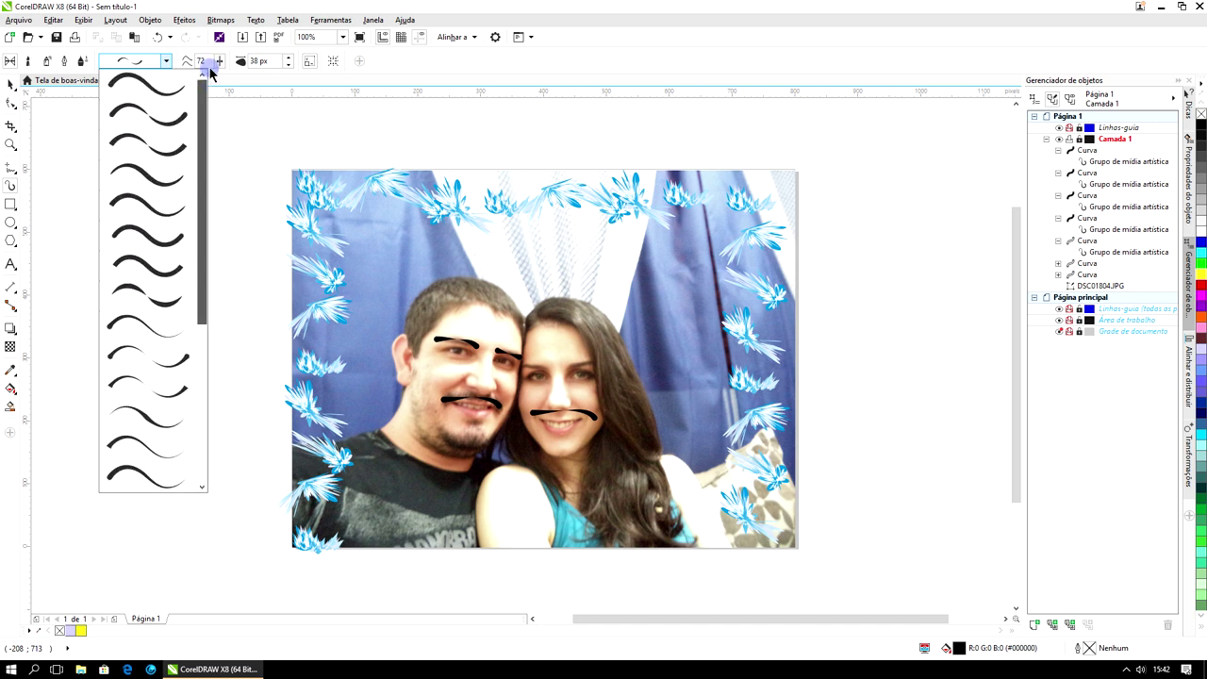
left_click(33, 69)
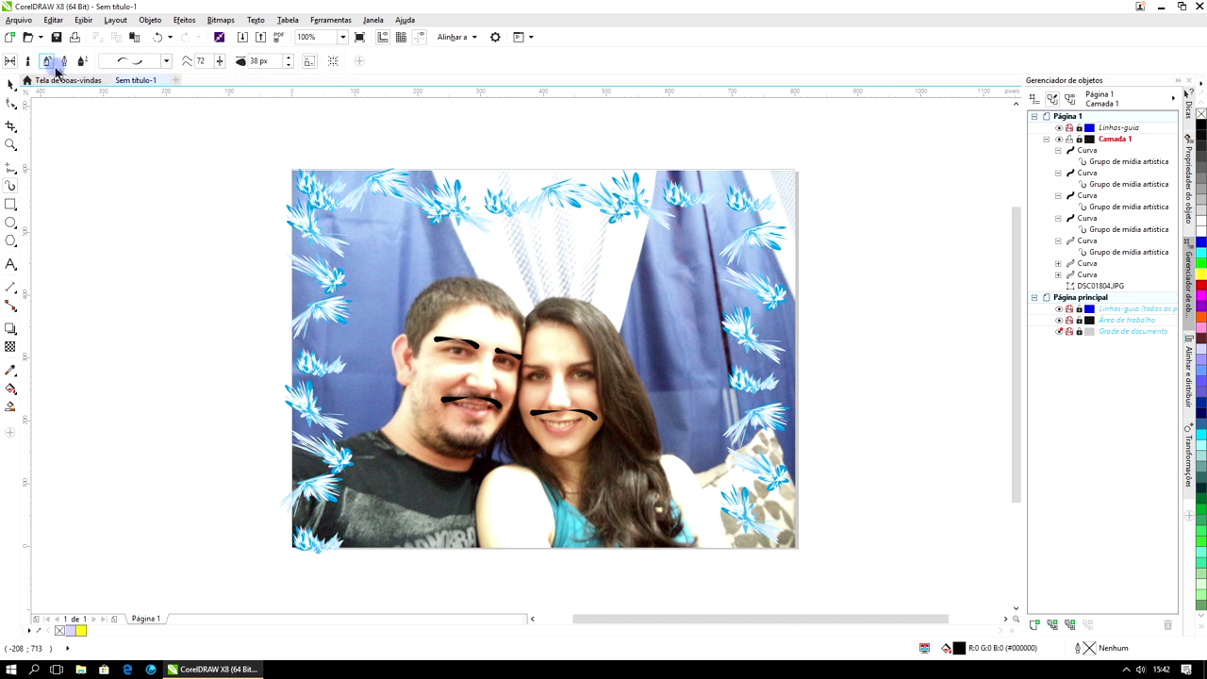
left_click(47, 64)
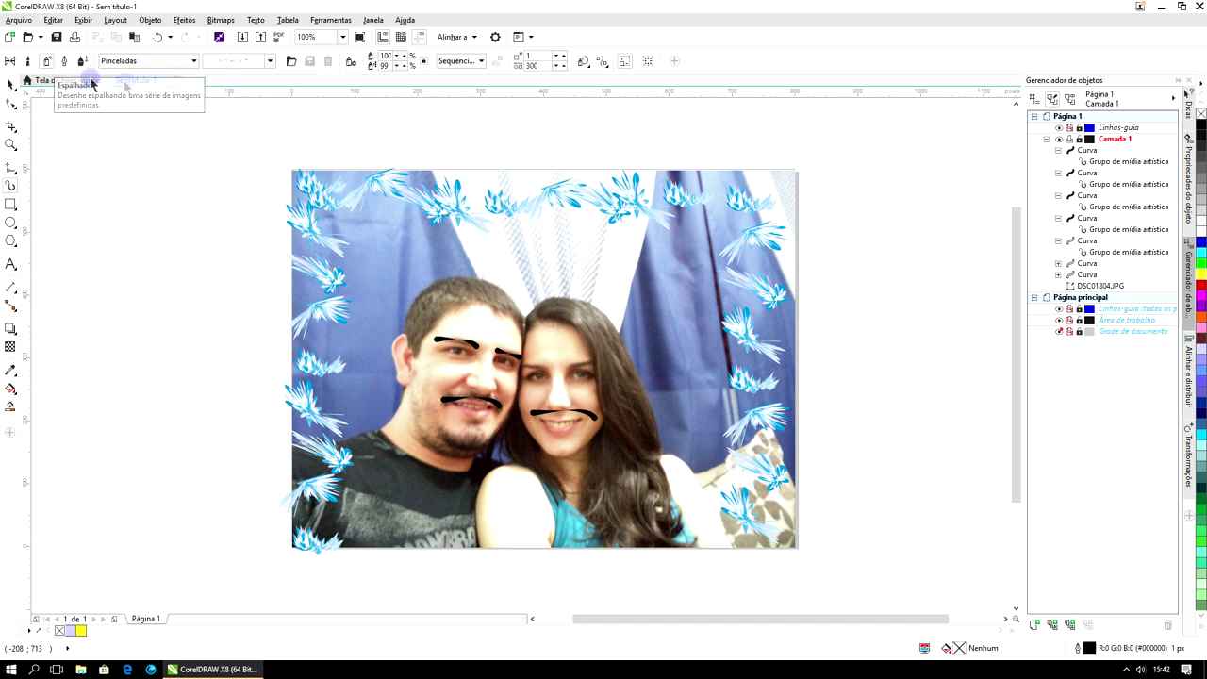
left_click(271, 62)
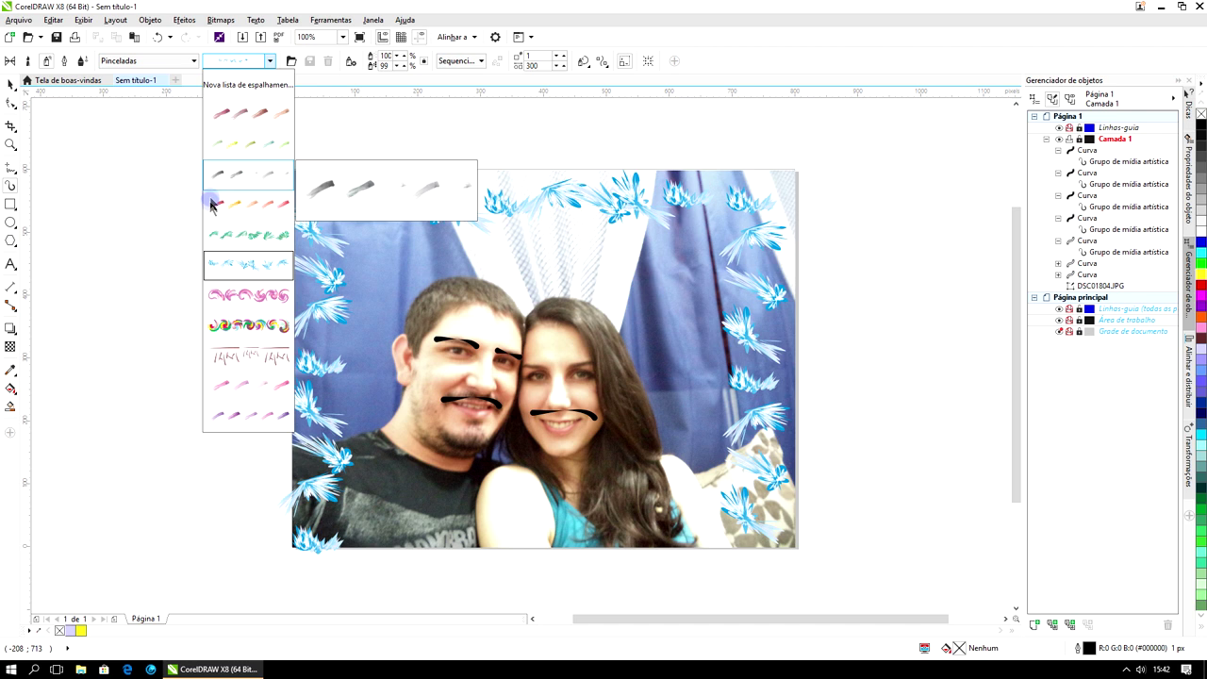
left_click(124, 186)
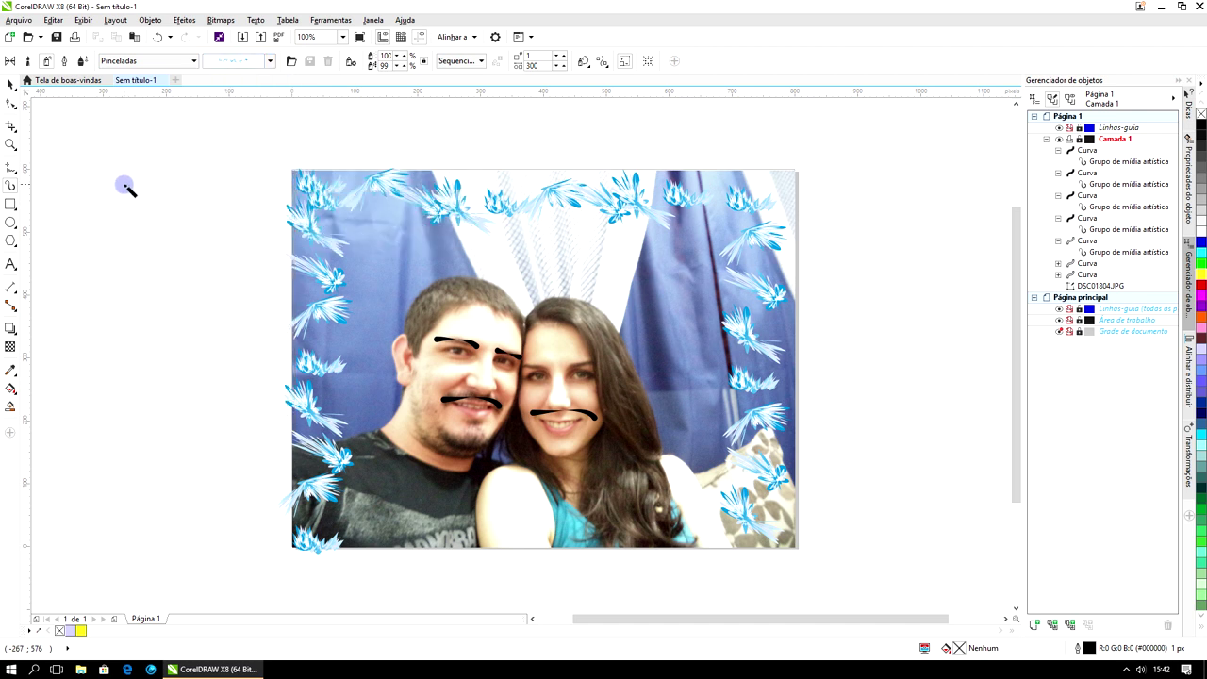